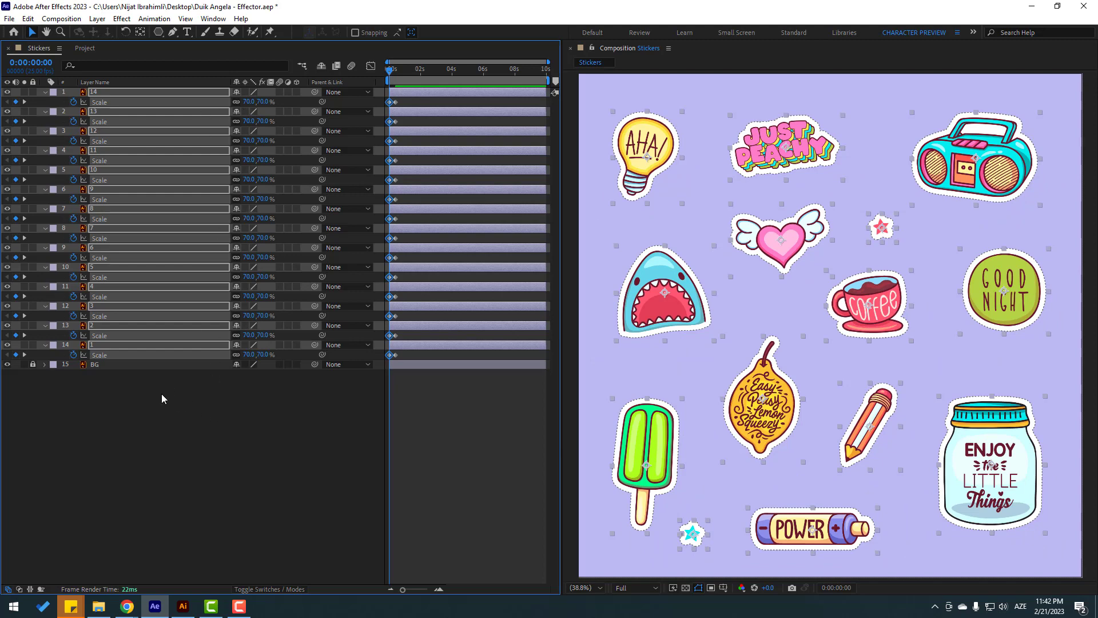
Step: Open the Duik Angela script panel, reposition it, and show its Automation and expressions tools
click(213, 19)
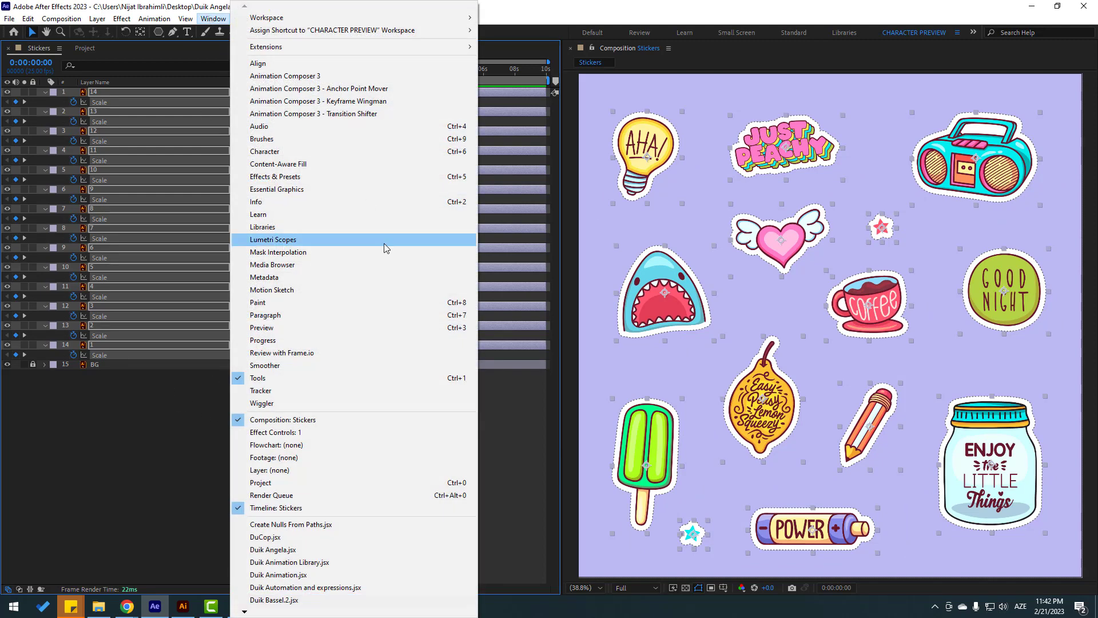
click(281, 551)
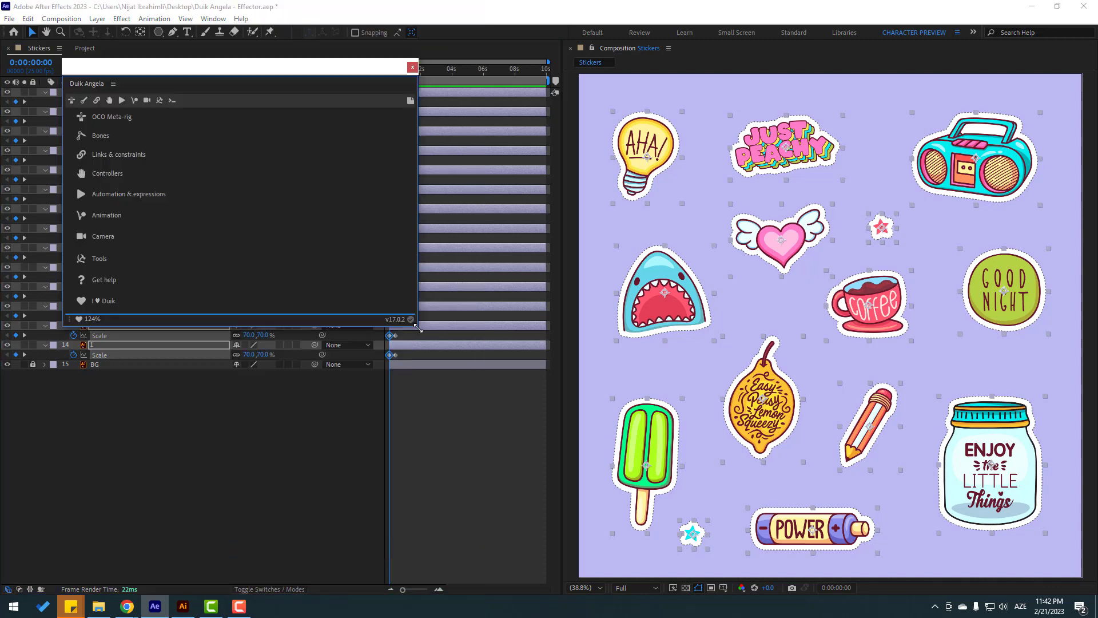
drag(117, 66, 486, 213)
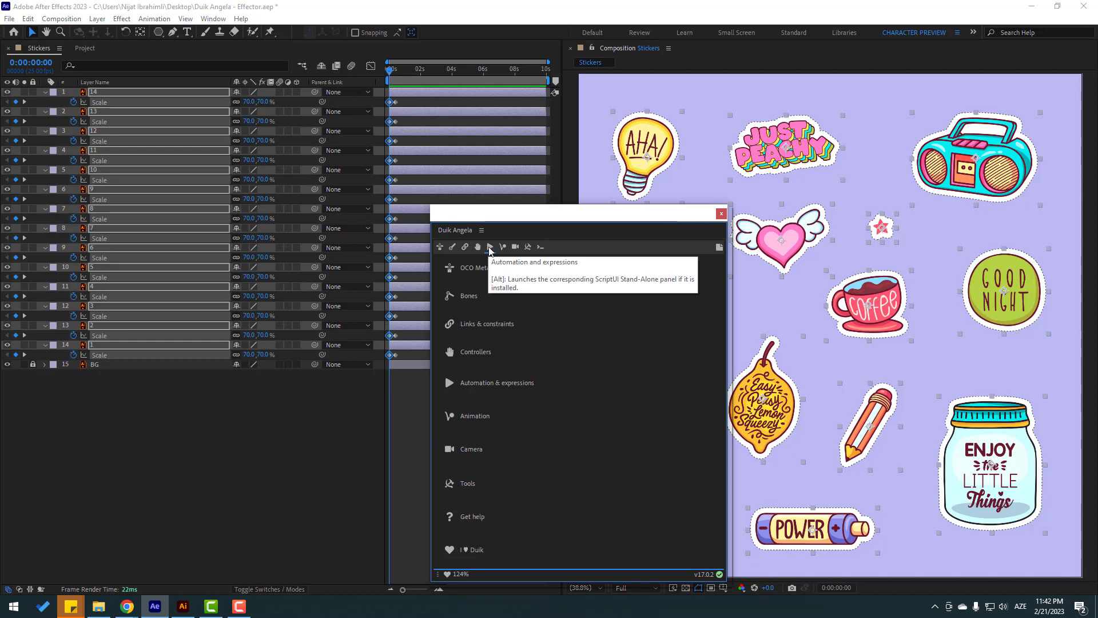
click(490, 248)
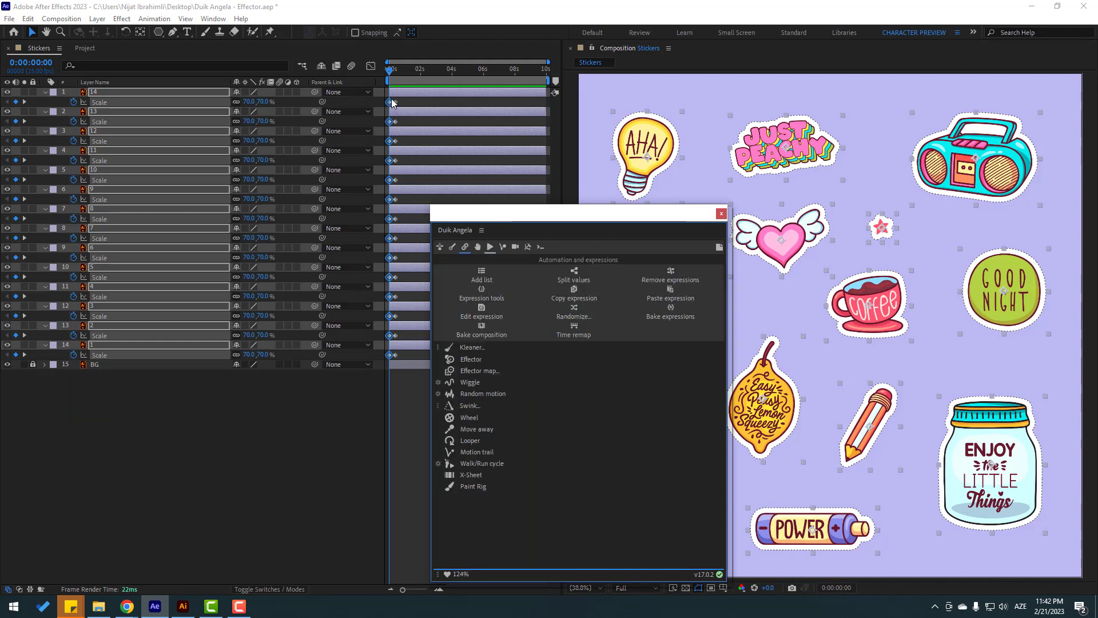
Step: Select the Scale keyframes of all 14 sticker layers, add a Duik Effector to them, and close the Duik panel
drag(405, 101, 372, 370)
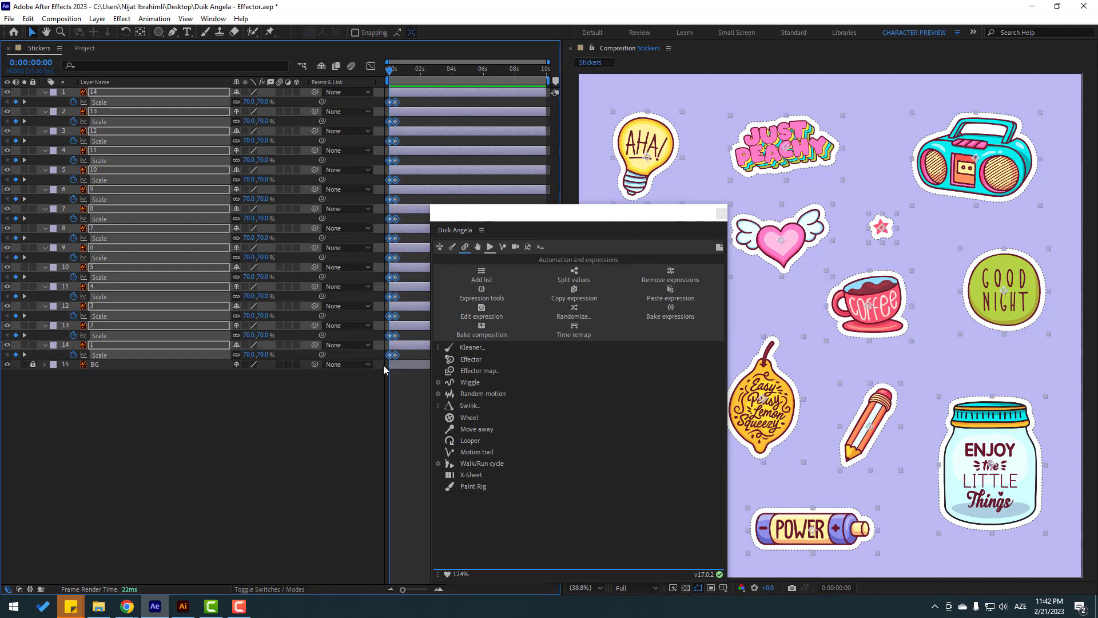
click(476, 362)
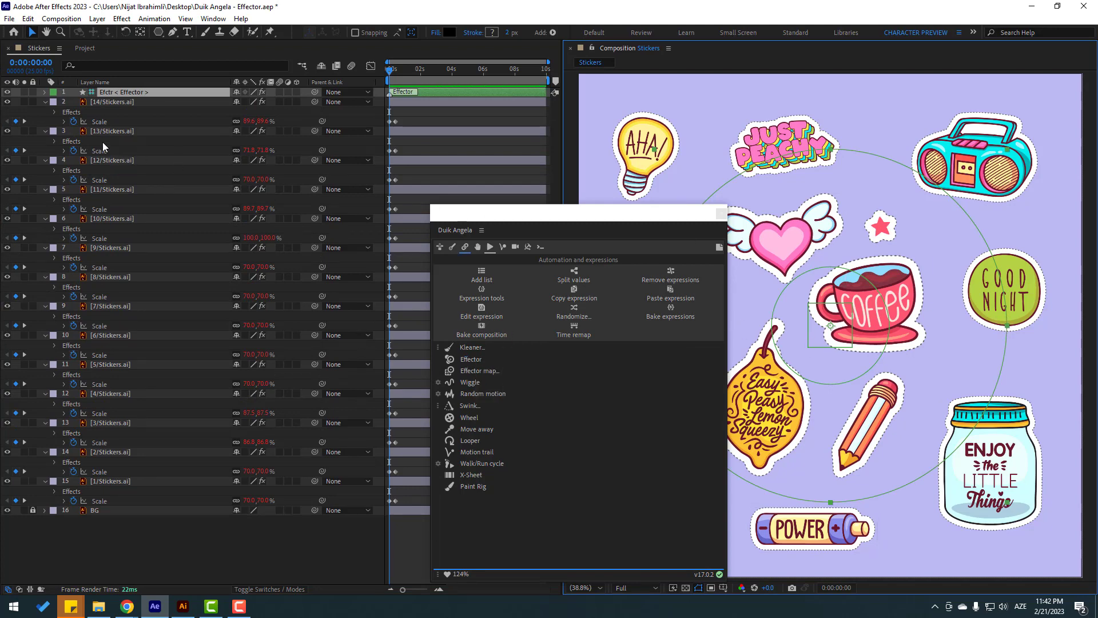
drag(723, 215, 615, 199)
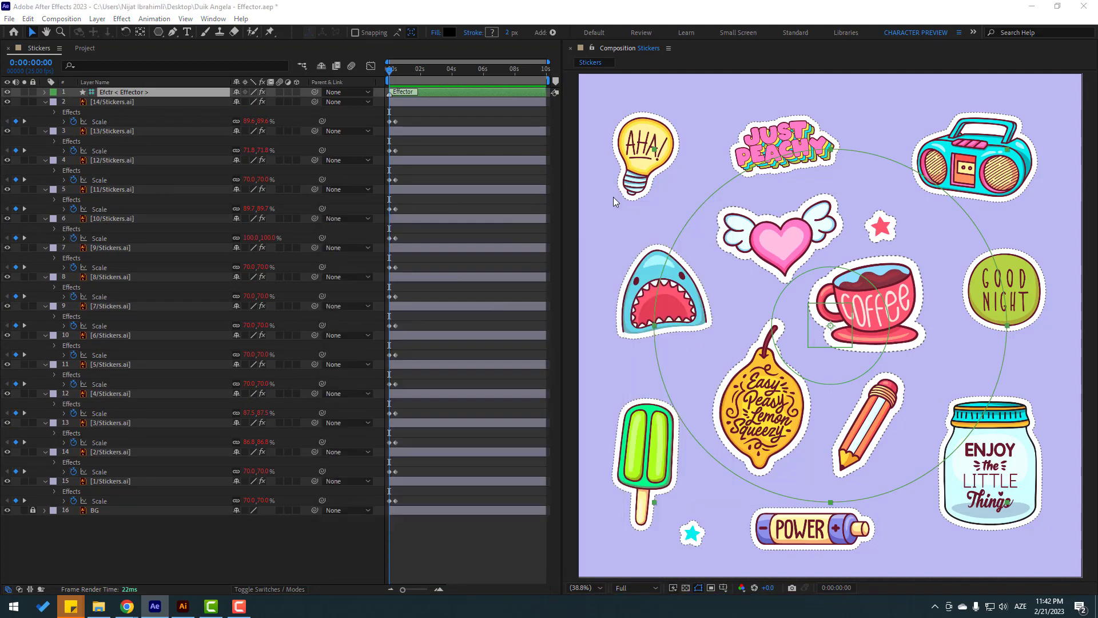
click(612, 198)
Step: Move the Effector layer around the composition, placing its centre between the winged heart and the coffee cup
click(134, 91)
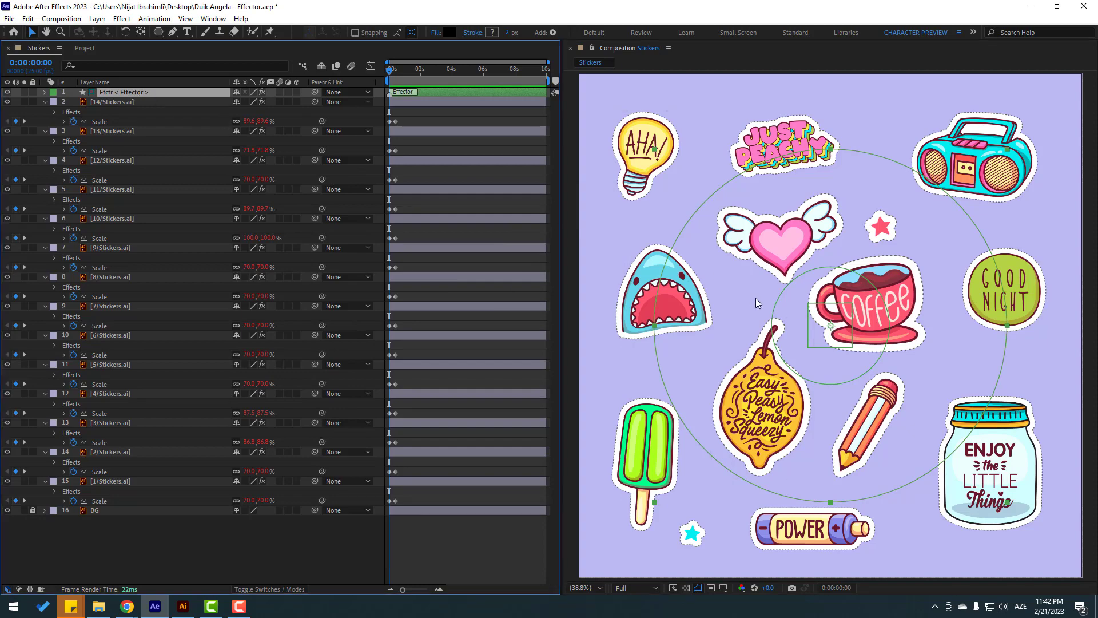
drag(825, 337, 824, 388)
drag(817, 226, 827, 293)
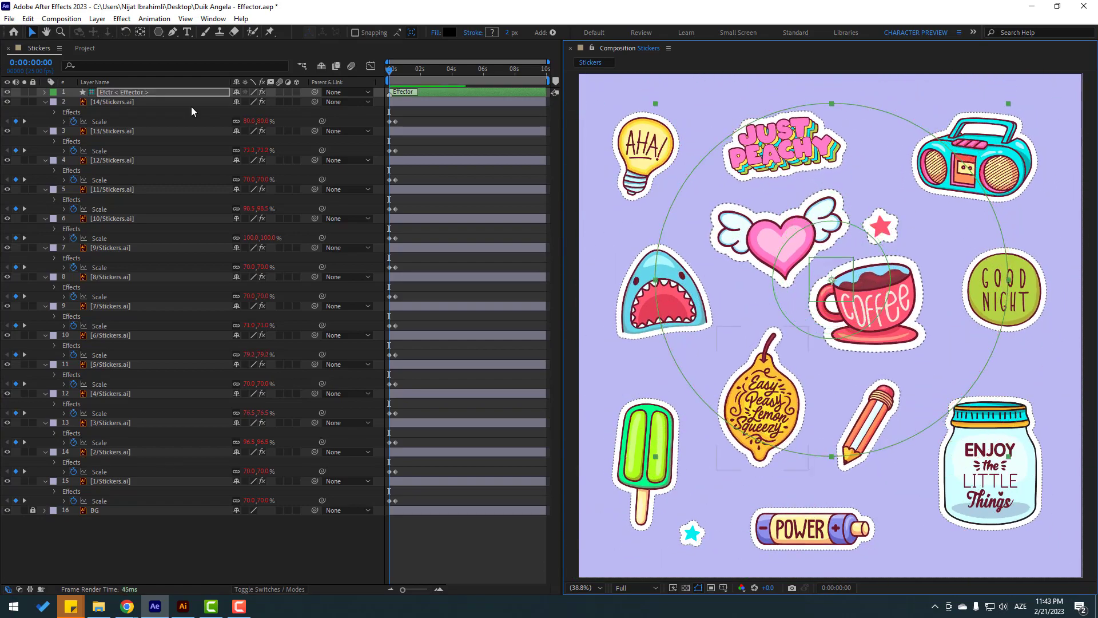
Step: Switch to the Default workspace and show the effect controls of the Effector layer
click(213, 19)
mouse_move(269, 18)
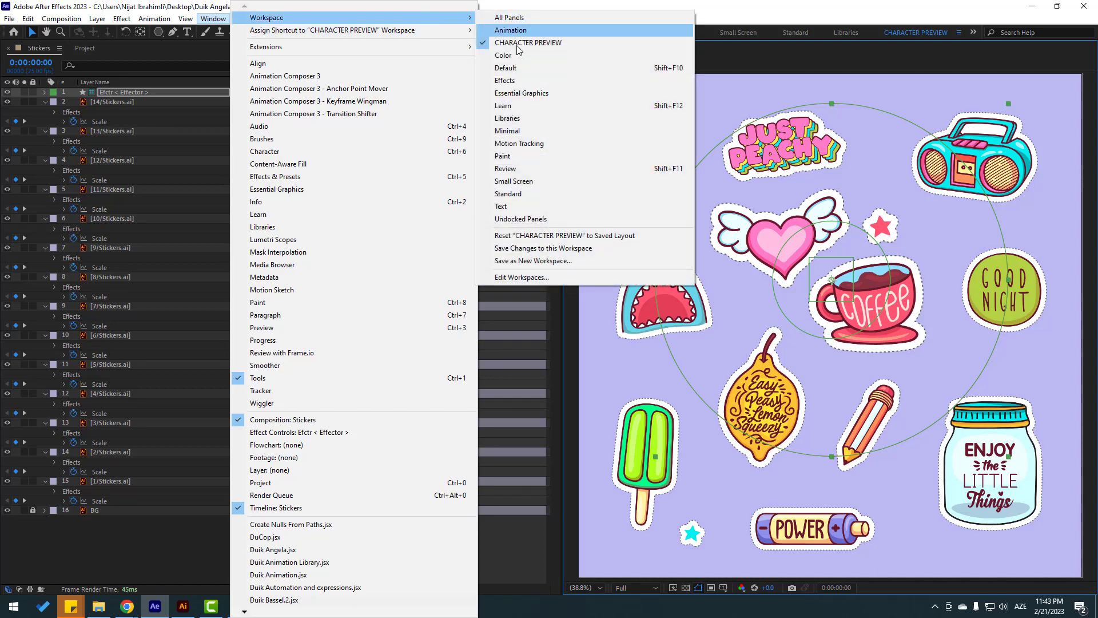
click(514, 68)
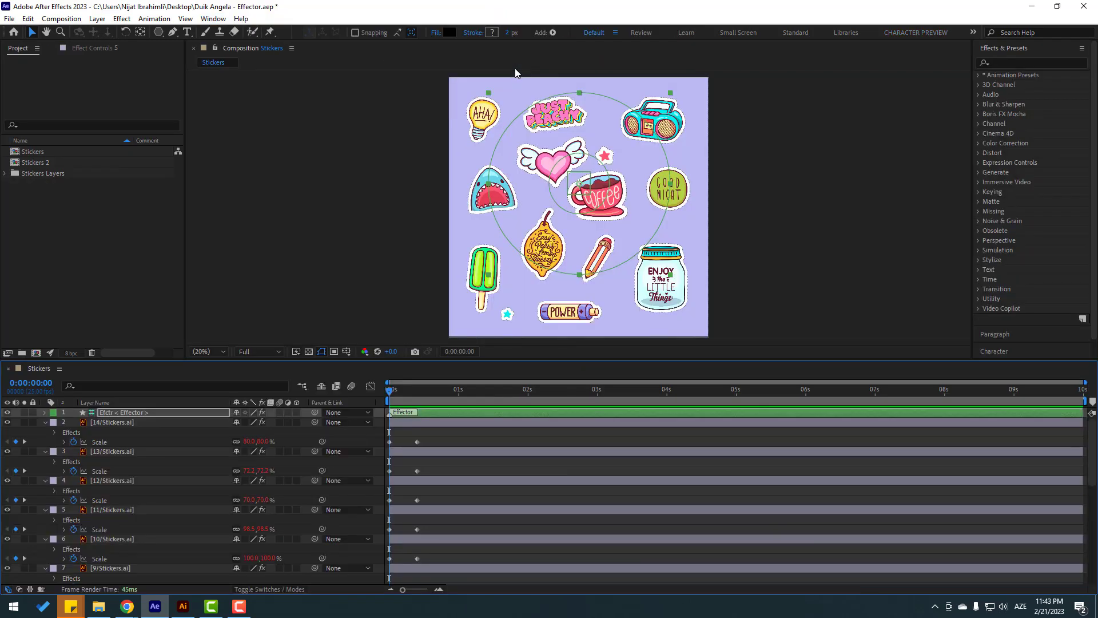
key(Return)
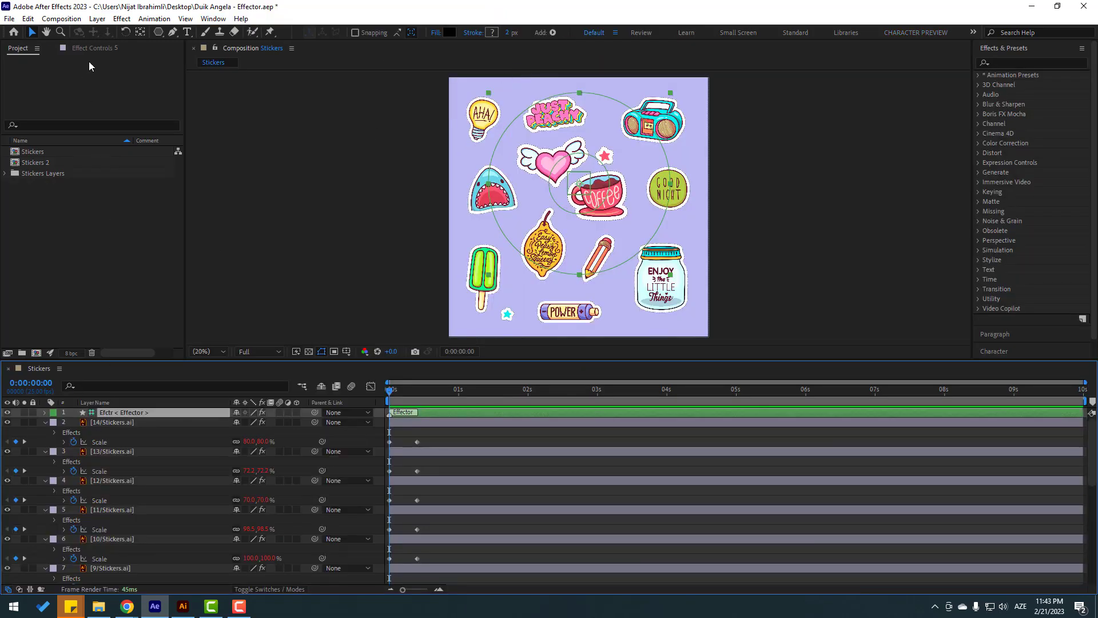
click(100, 70)
click(99, 49)
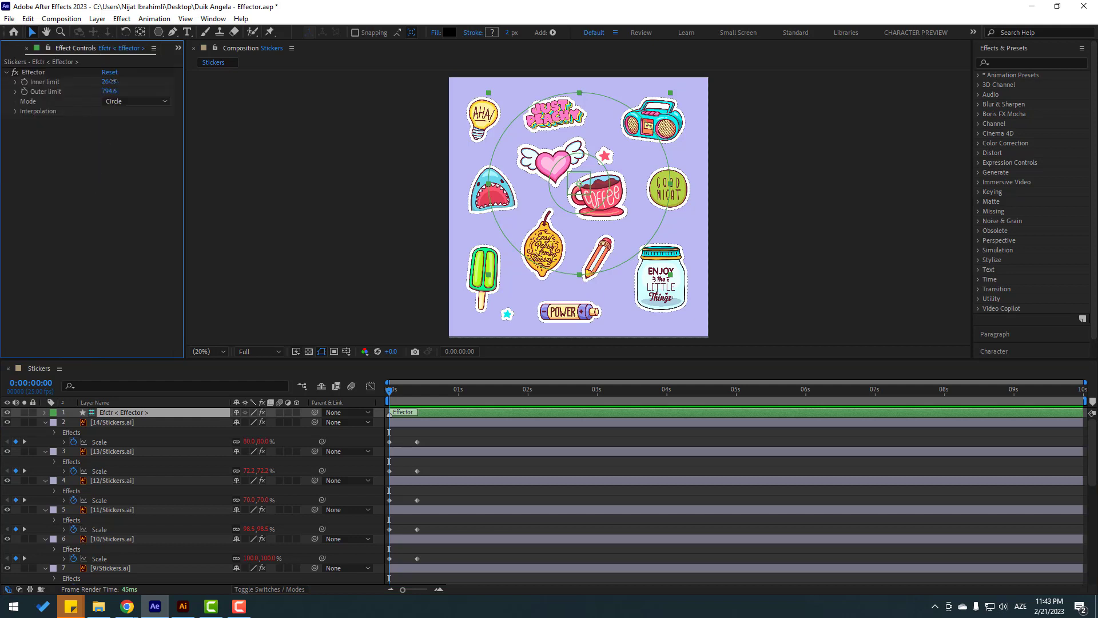
Step: Set the Effector's inner limit to 634.9 and move the Effector slightly down and left over the stickers
drag(108, 81, 127, 78)
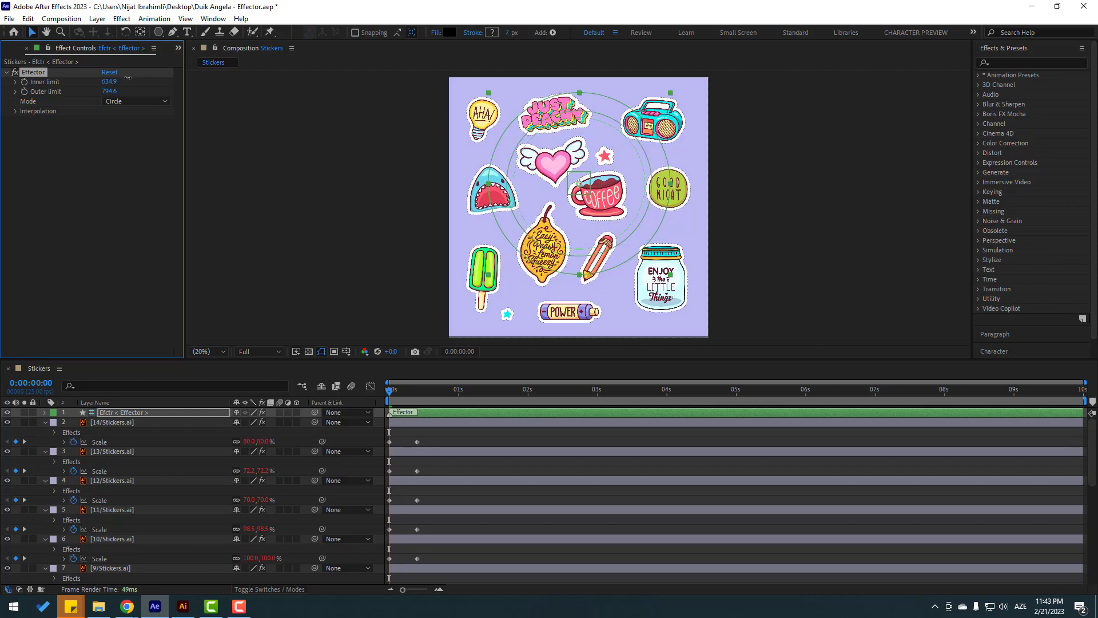
mouse_move(635, 188)
mouse_down()
mouse_move(552, 193)
mouse_move(622, 174)
mouse_up()
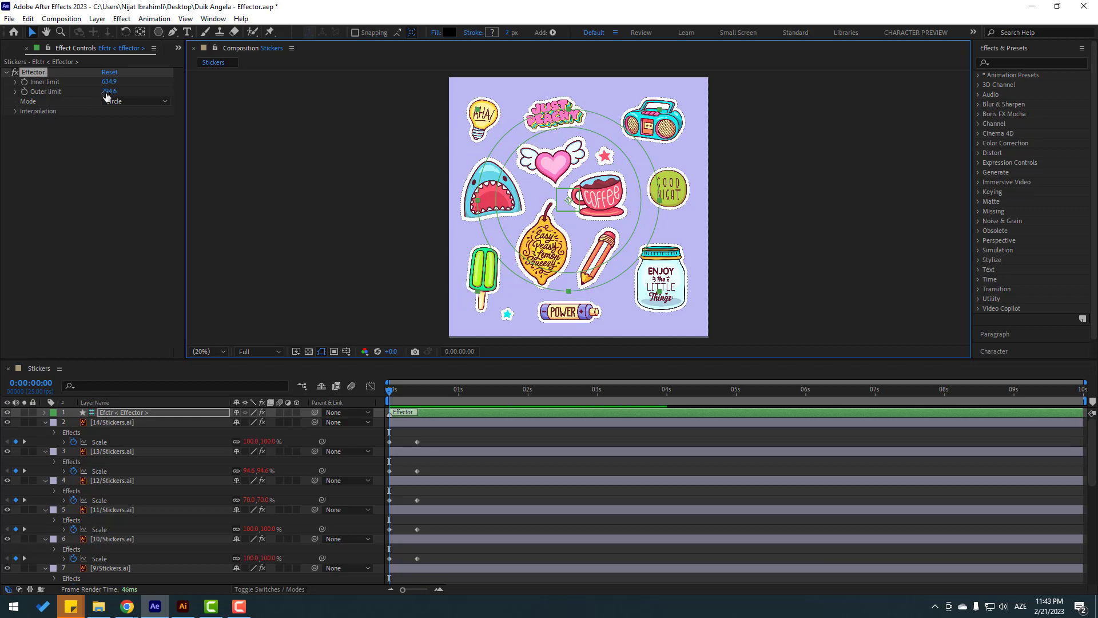
Step: Try an Effector outer limit of 844.6, move the Effector over the stickers, and undo both changes
mouse_move(107, 91)
mouse_down()
mouse_move(149, 93)
mouse_move(118, 101)
mouse_up()
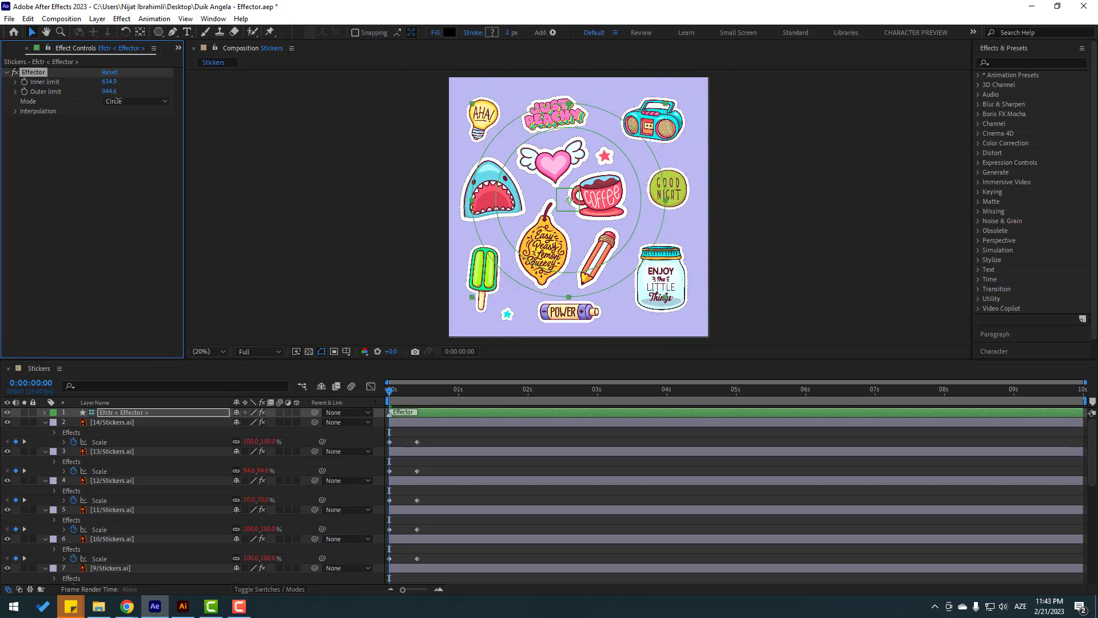
drag(562, 211, 556, 177)
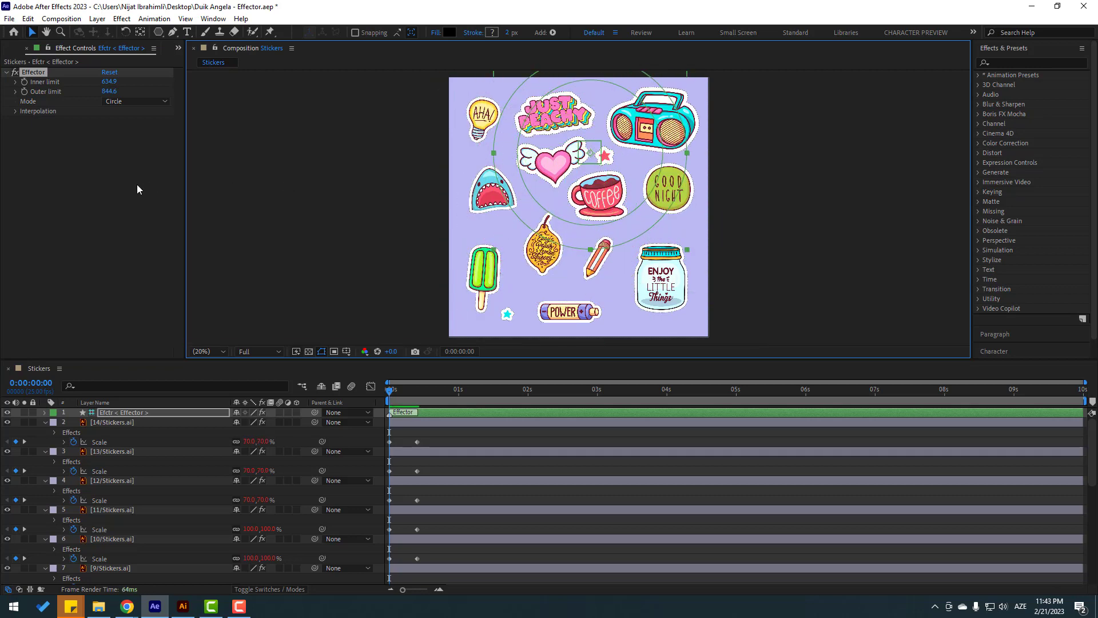
key(ctrl+z)
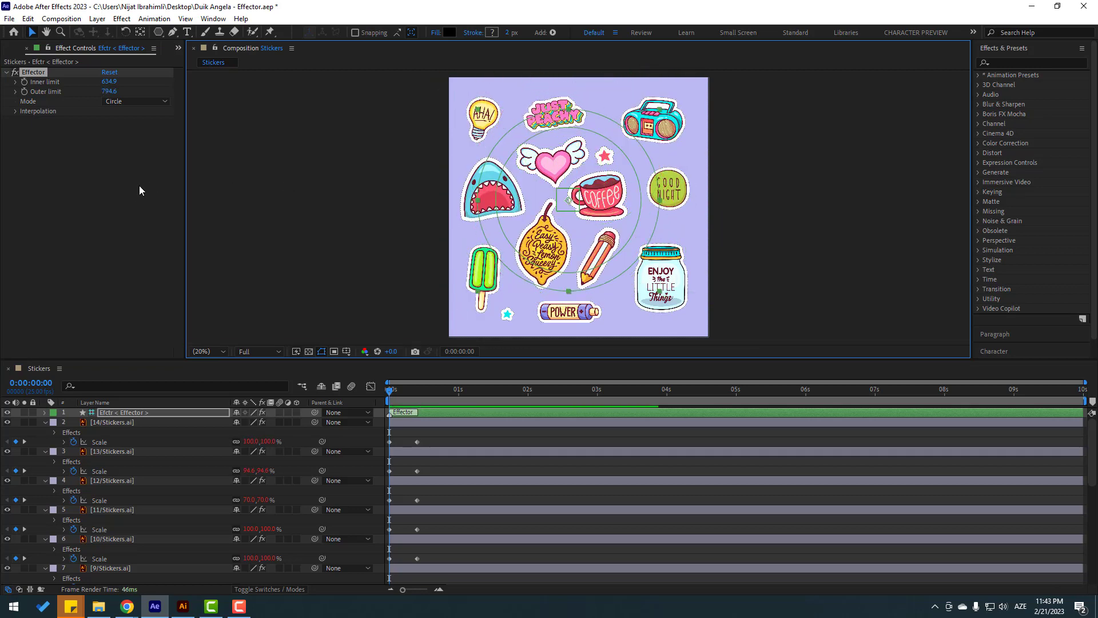
Step: Try the Effector's Infinite Line mode and move the Effector sideways across the stickers
click(141, 102)
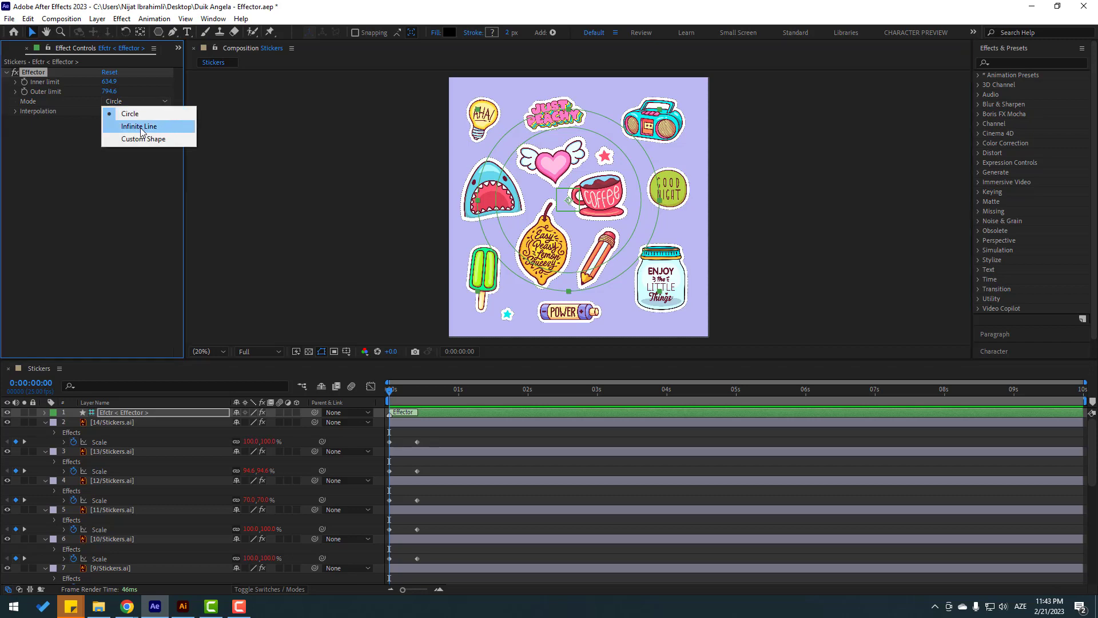
click(140, 126)
drag(578, 229, 555, 233)
Step: Set the Effector's mode to Custom Shape and select the path of its Custom Shape group
click(135, 101)
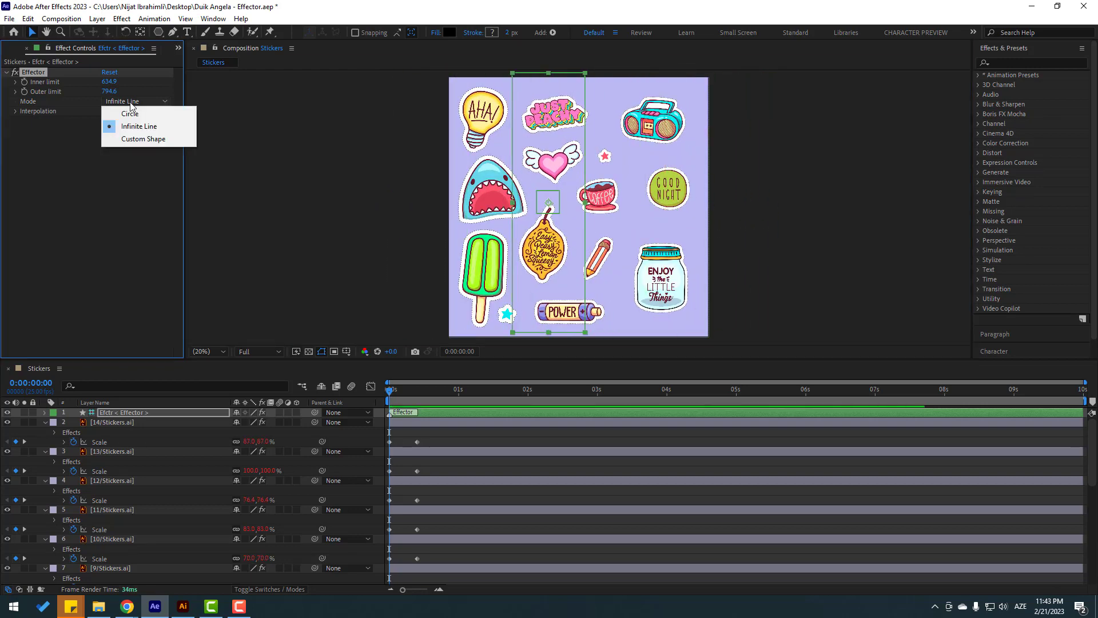
click(142, 139)
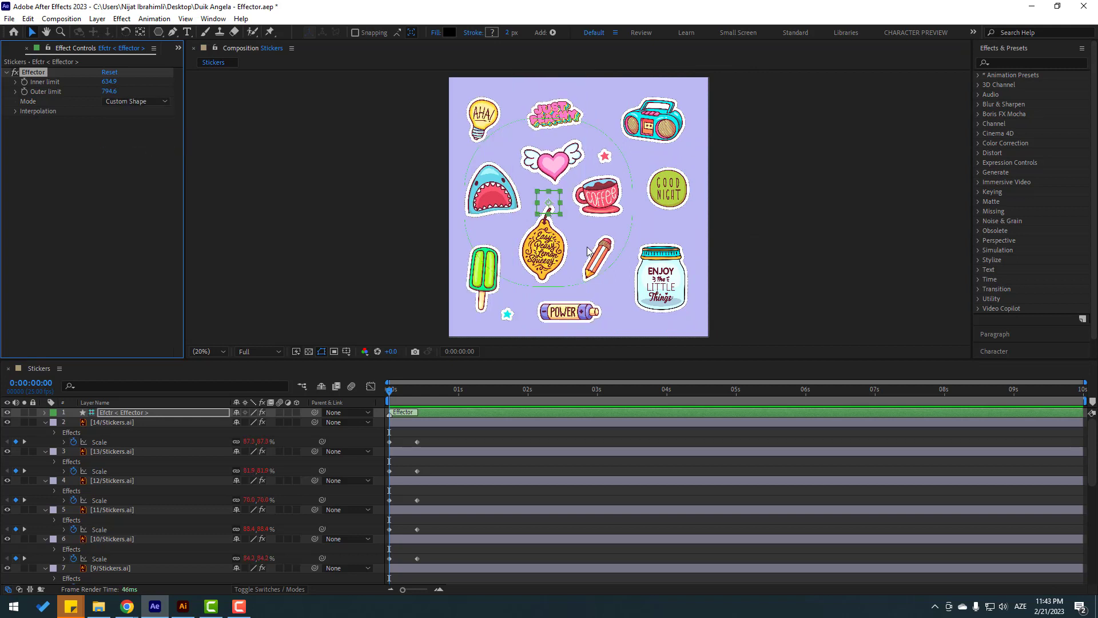
click(105, 414)
click(50, 414)
click(46, 413)
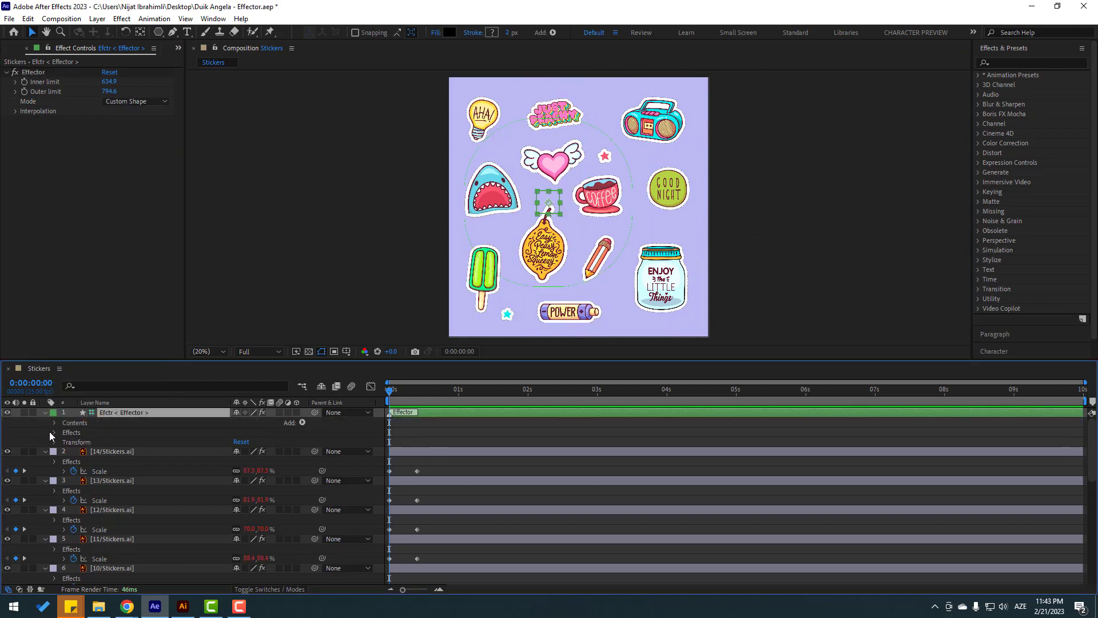
click(54, 424)
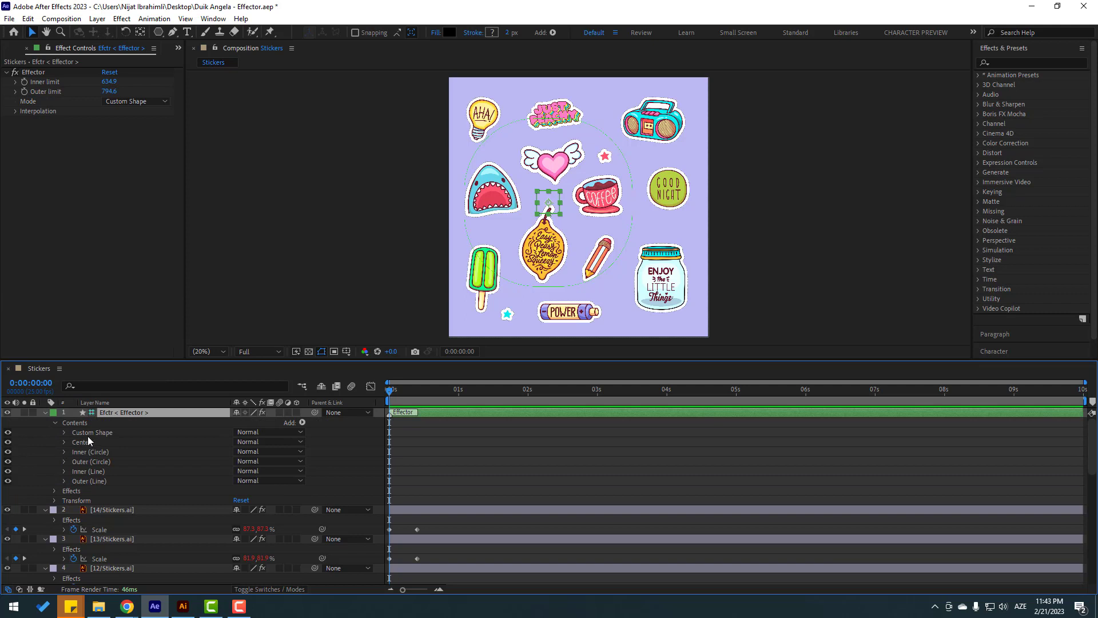
click(86, 434)
click(64, 433)
click(83, 443)
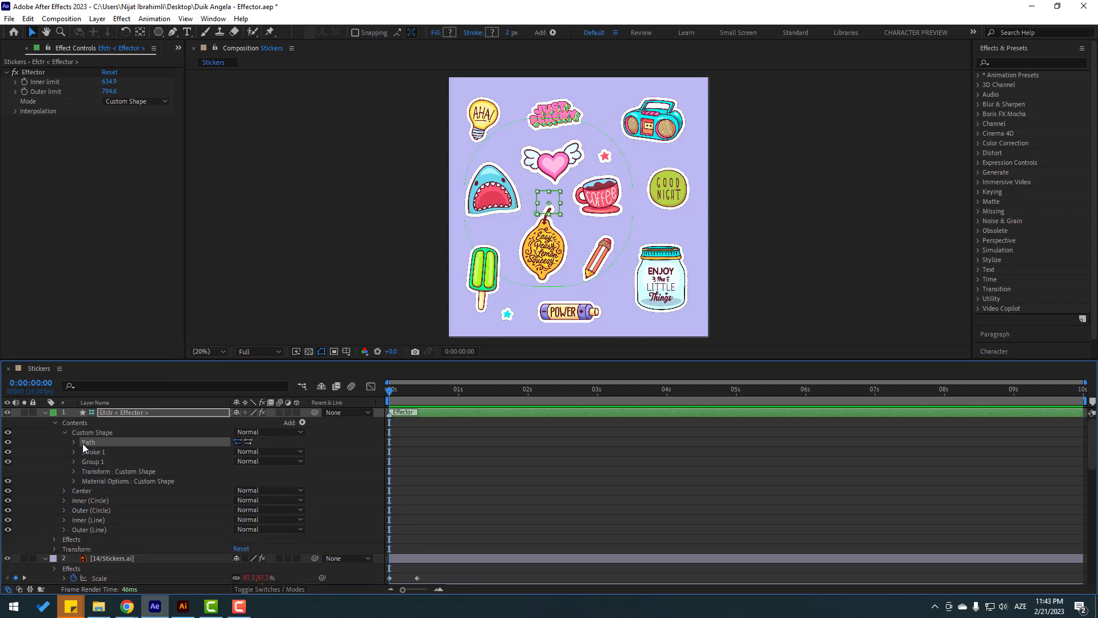
click(73, 443)
click(108, 452)
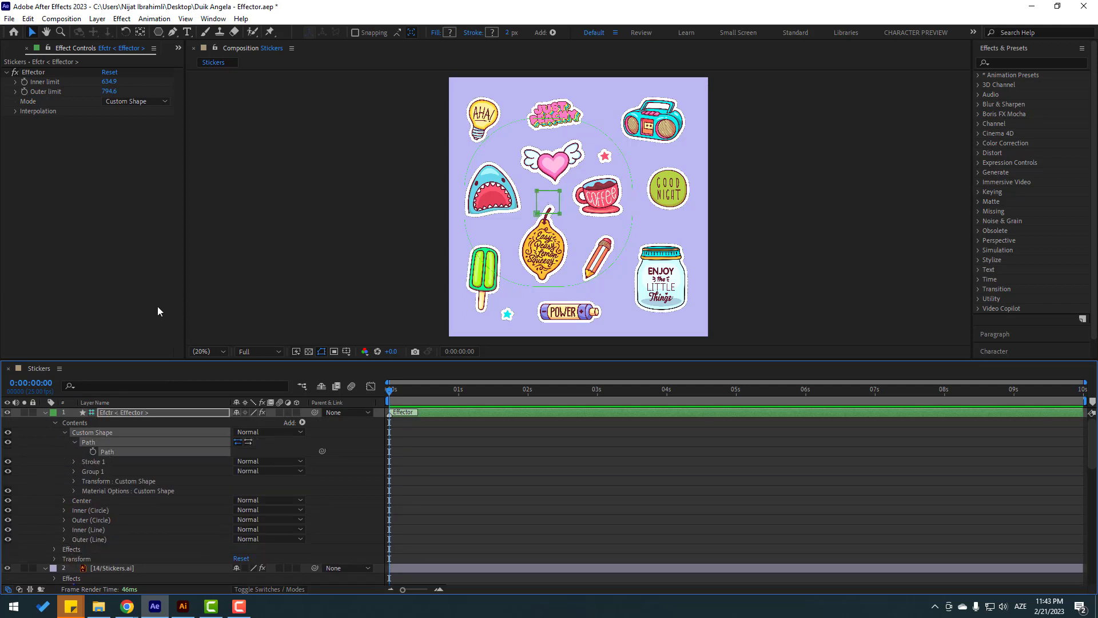
Step: Reshape the Effector's custom path with the Pen tool into a larger curved outline and move the Effector over the lemon and coffee cup
click(173, 33)
drag(537, 214, 517, 240)
drag(574, 201, 614, 238)
drag(575, 179, 501, 156)
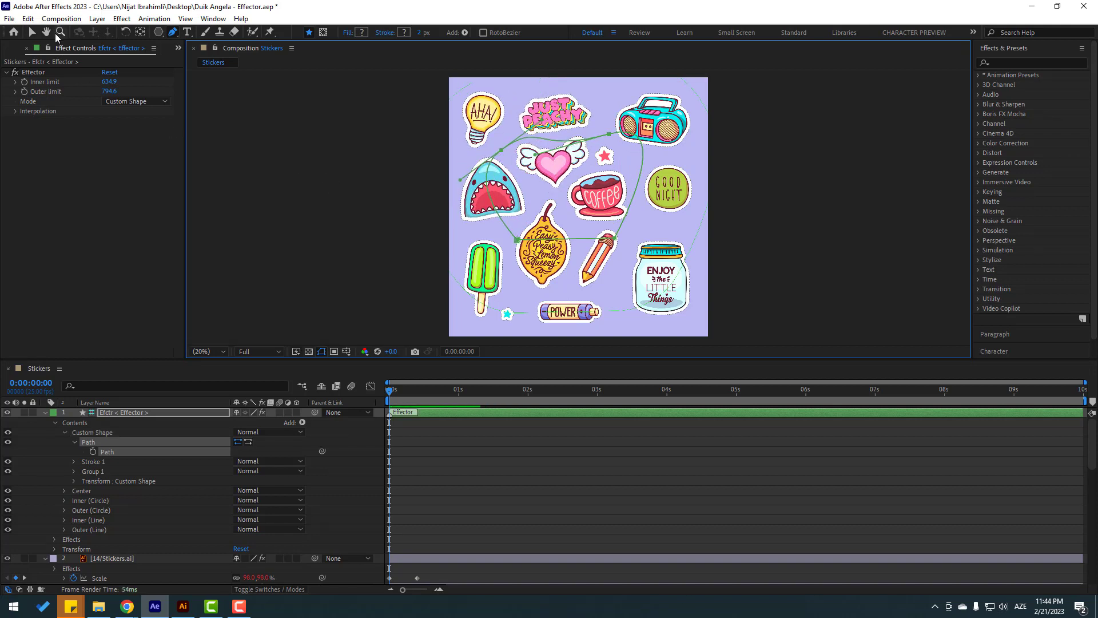
key(v)
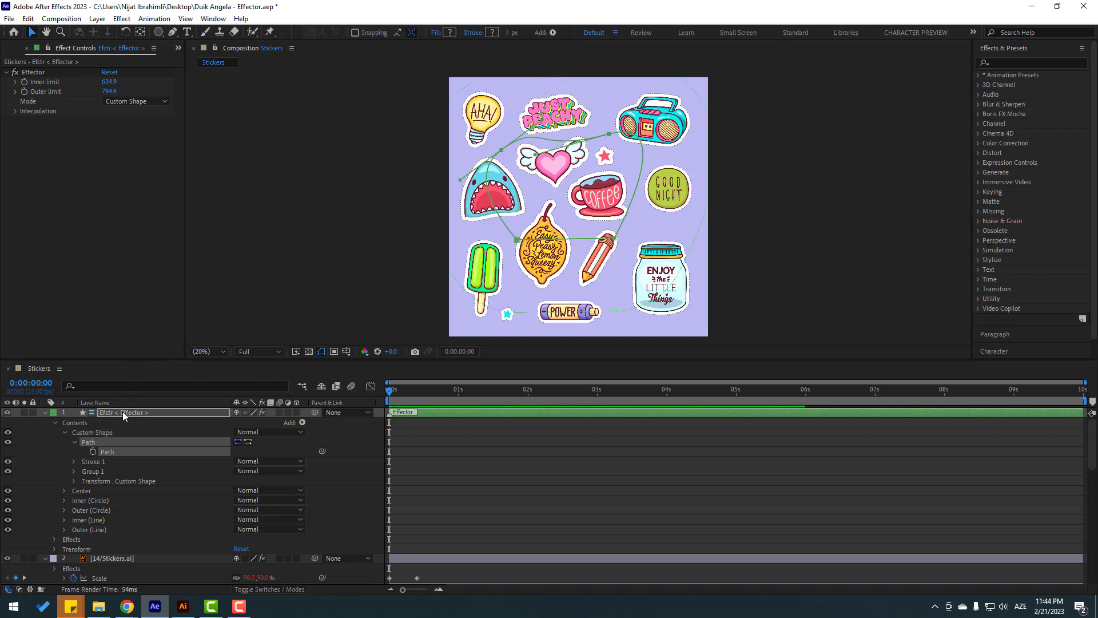
click(124, 413)
mouse_move(587, 193)
mouse_down()
mouse_move(601, 214)
mouse_move(632, 152)
mouse_move(557, 140)
mouse_move(521, 220)
mouse_move(637, 226)
mouse_move(692, 123)
mouse_move(600, 103)
mouse_move(550, 188)
mouse_move(608, 200)
mouse_up()
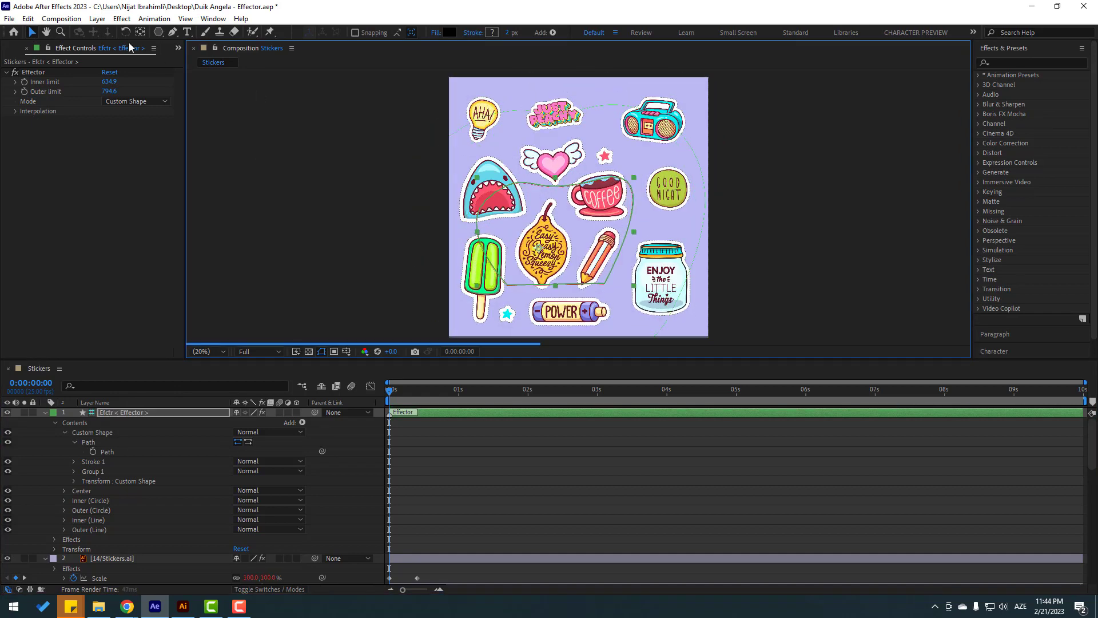
Step: Open the Stickers 2 composition and display it in the CHARACTER PREVIEW workspace
click(9, 50)
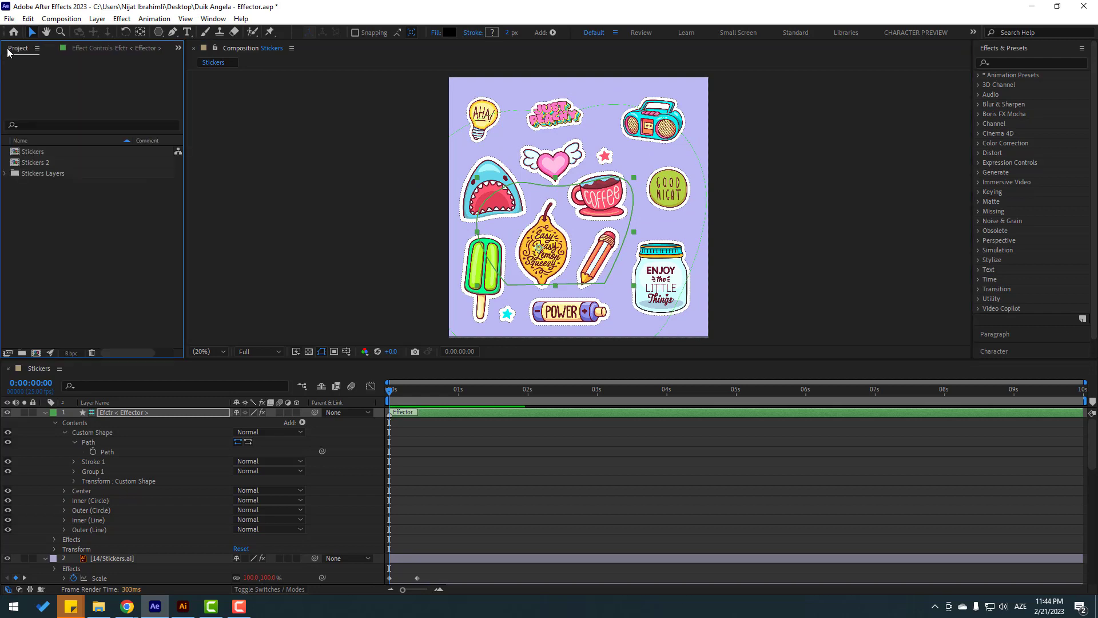
double_click(37, 166)
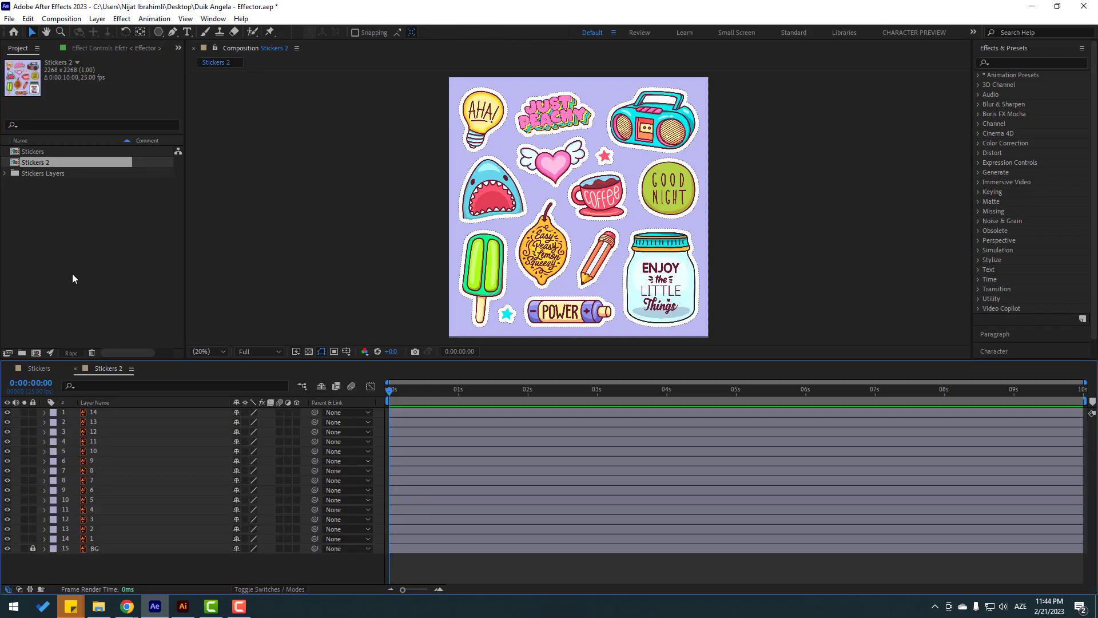
click(217, 21)
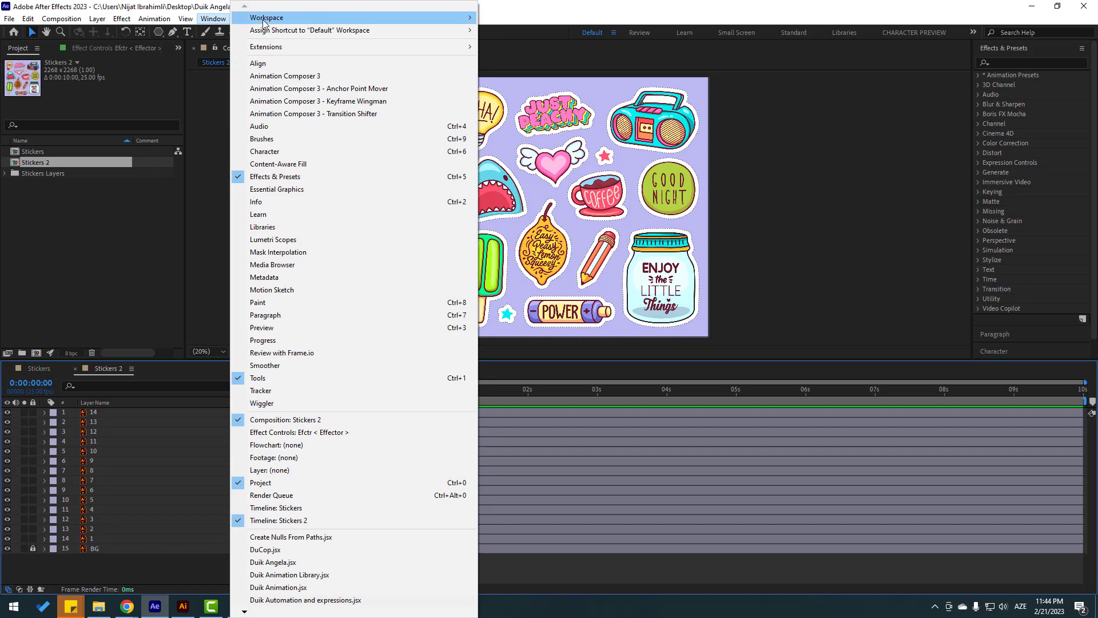
mouse_move(264, 23)
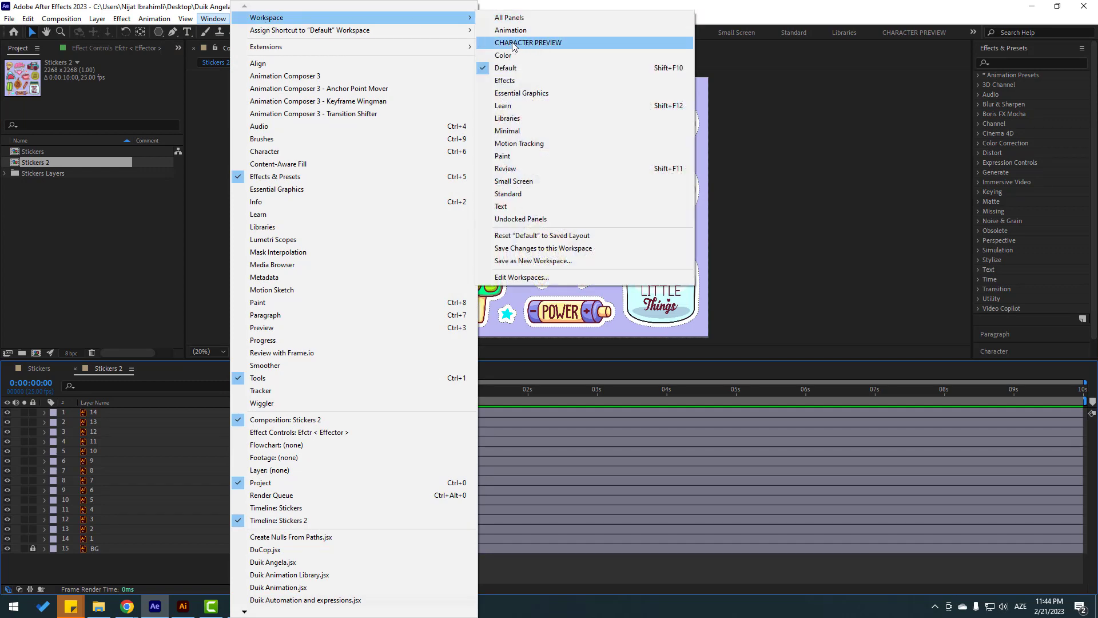
click(558, 44)
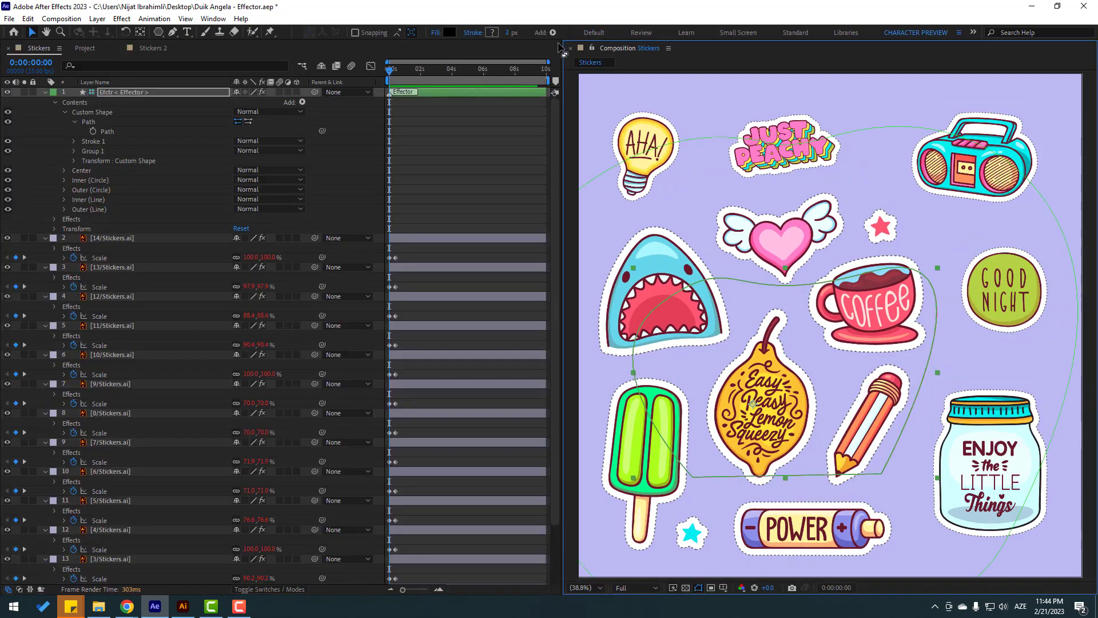
click(152, 49)
Step: Add Position keyframes at frame 10 to all the sticker layers 1 to 14, leaving out the background
click(94, 221)
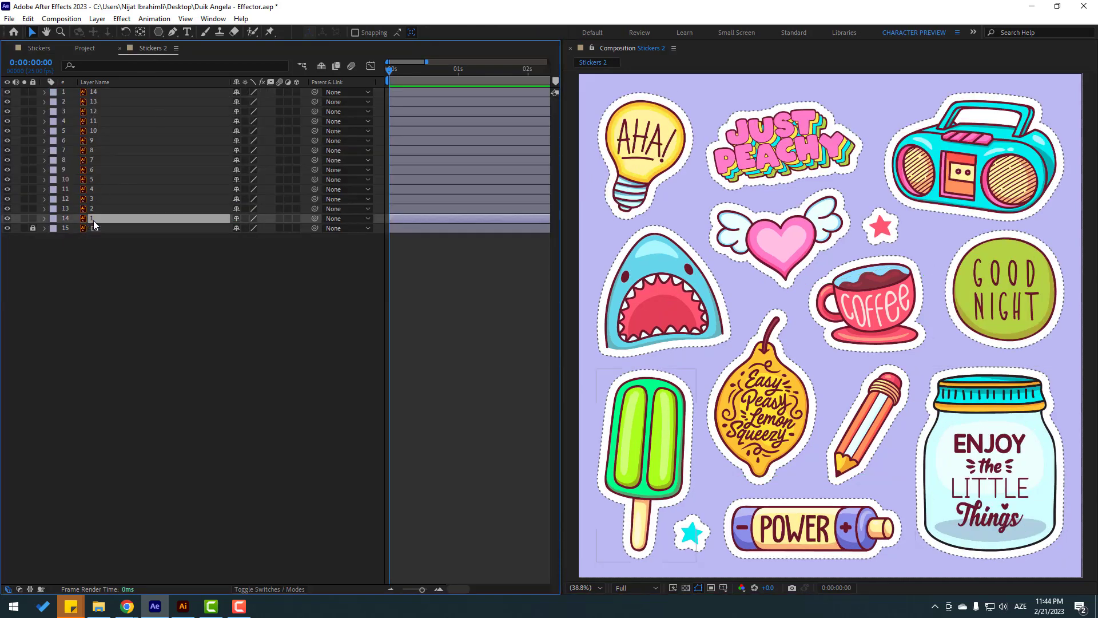
shift+click(99, 93)
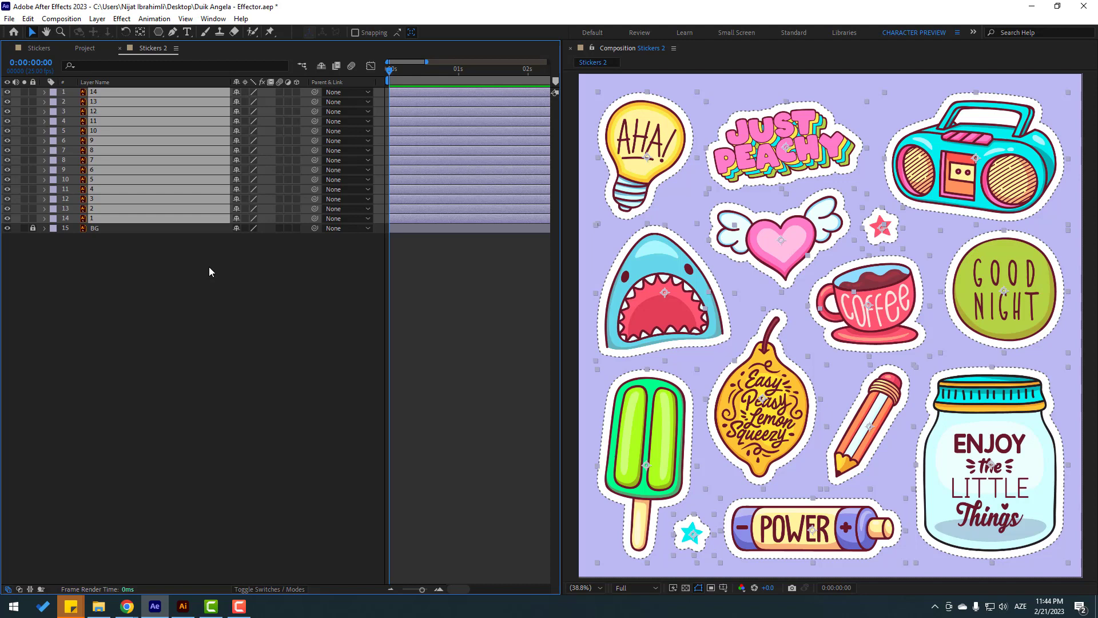
key(p)
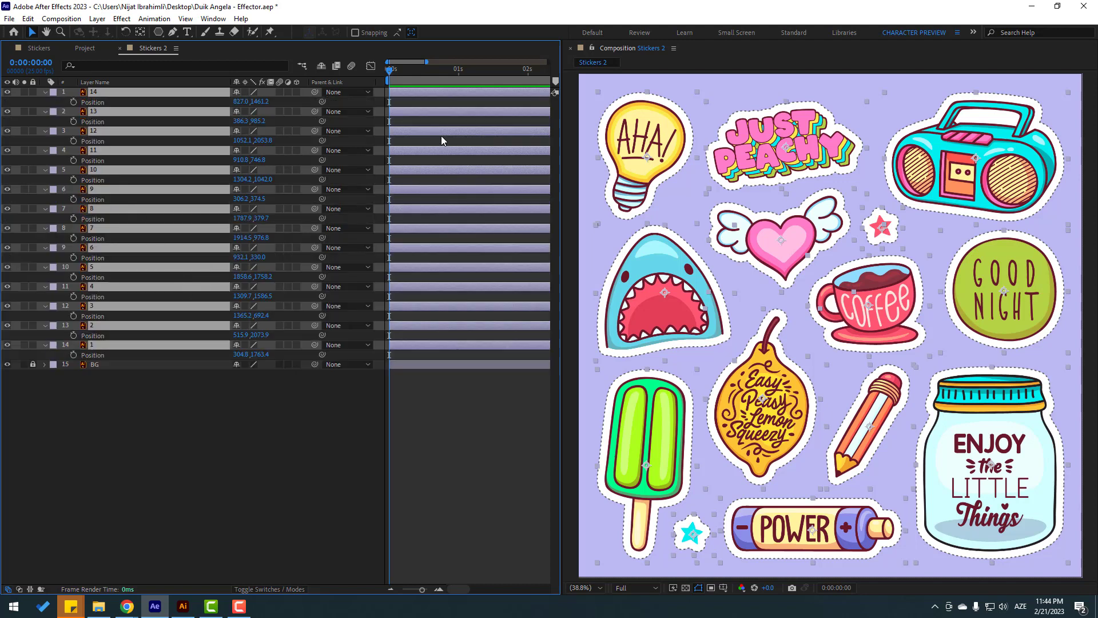
click(36, 64)
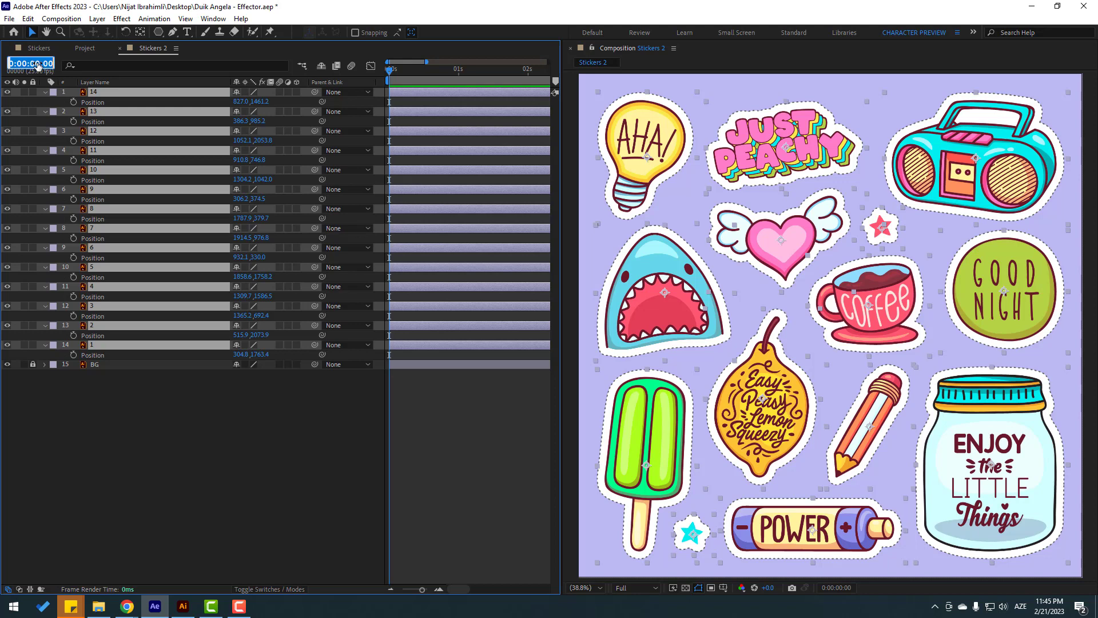
text(10)
key(Return)
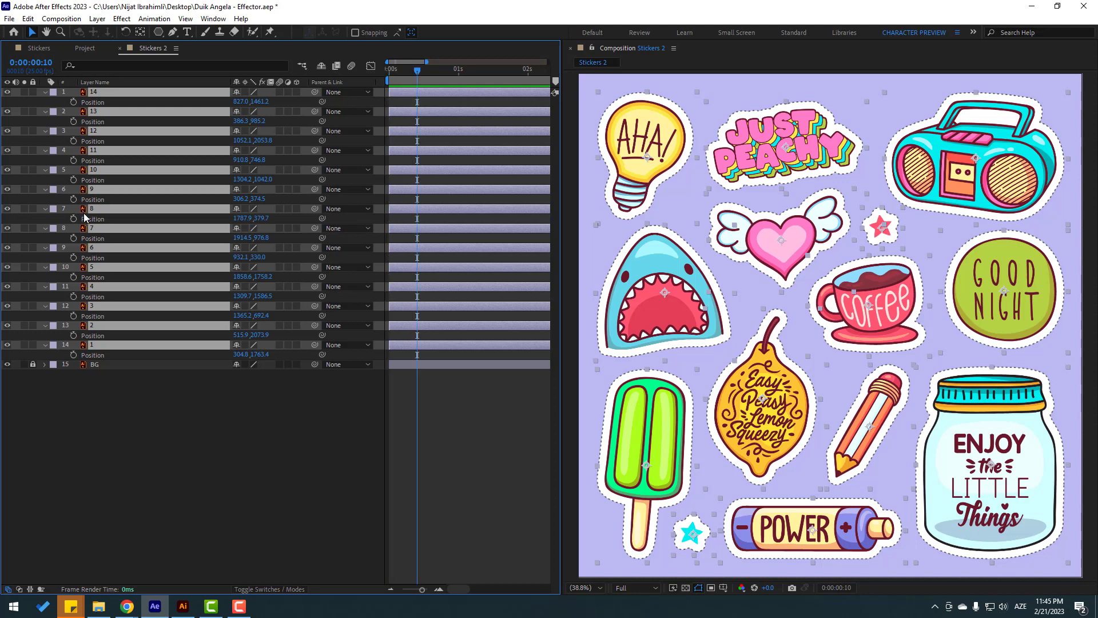
click(74, 103)
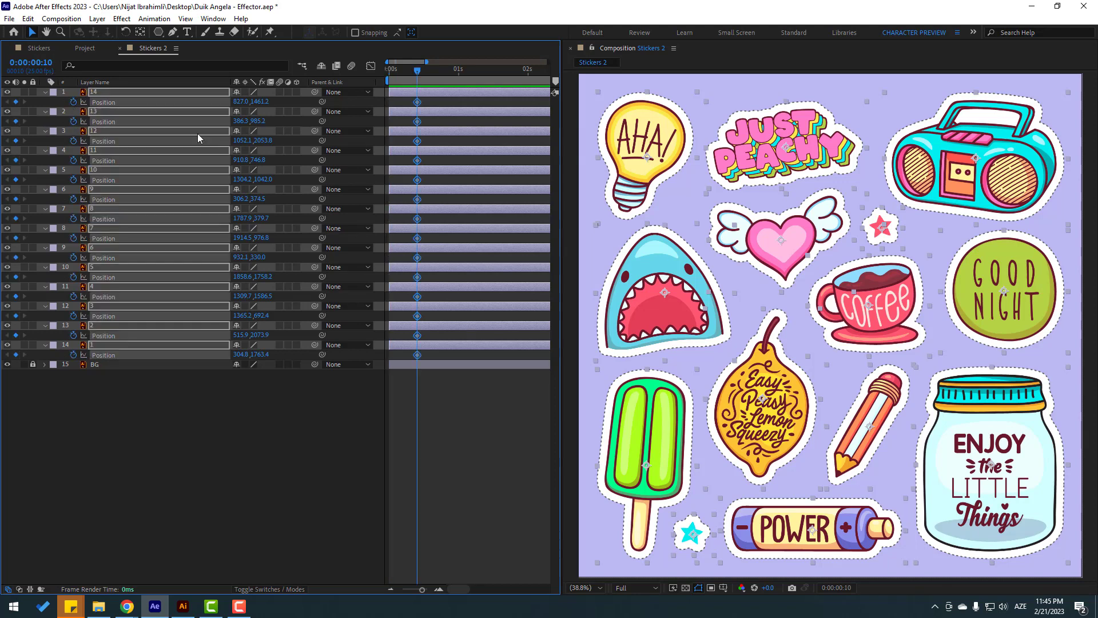
Step: At frame 0, slightly offset the light bulb, Just Peachy, heart, coffee cup, red star, radio and Good Night stickers from their places
drag(417, 69, 383, 76)
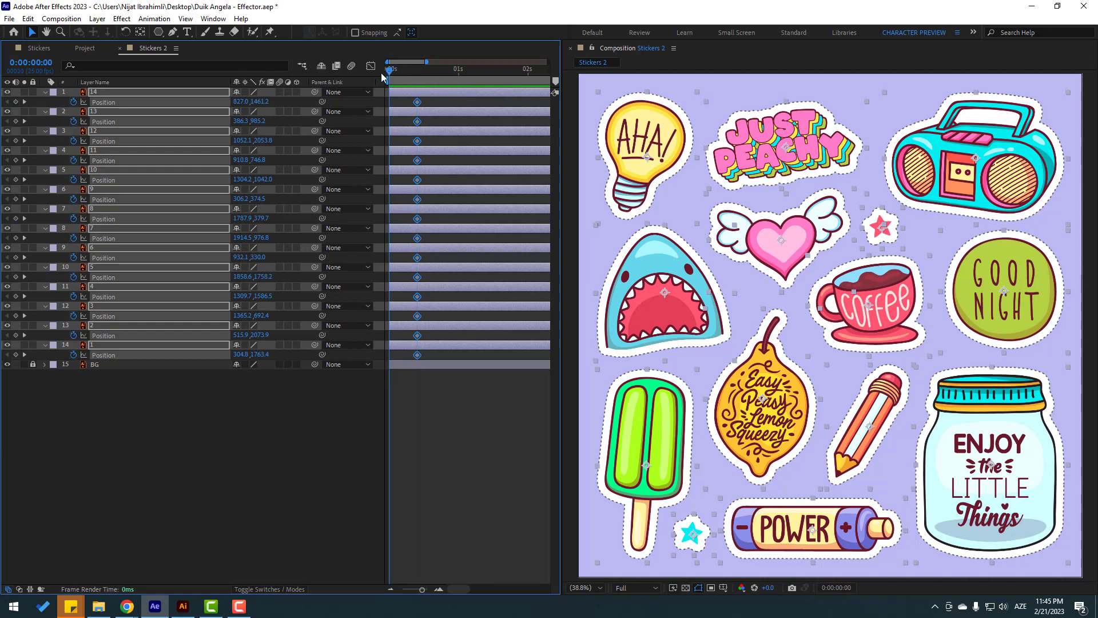
click(222, 399)
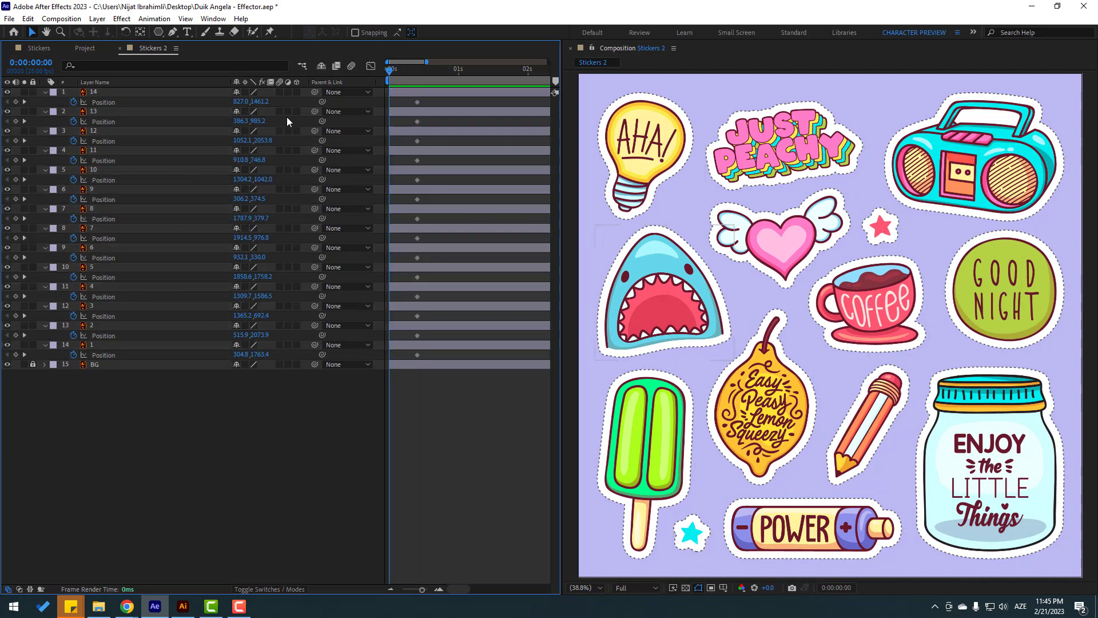
click(632, 150)
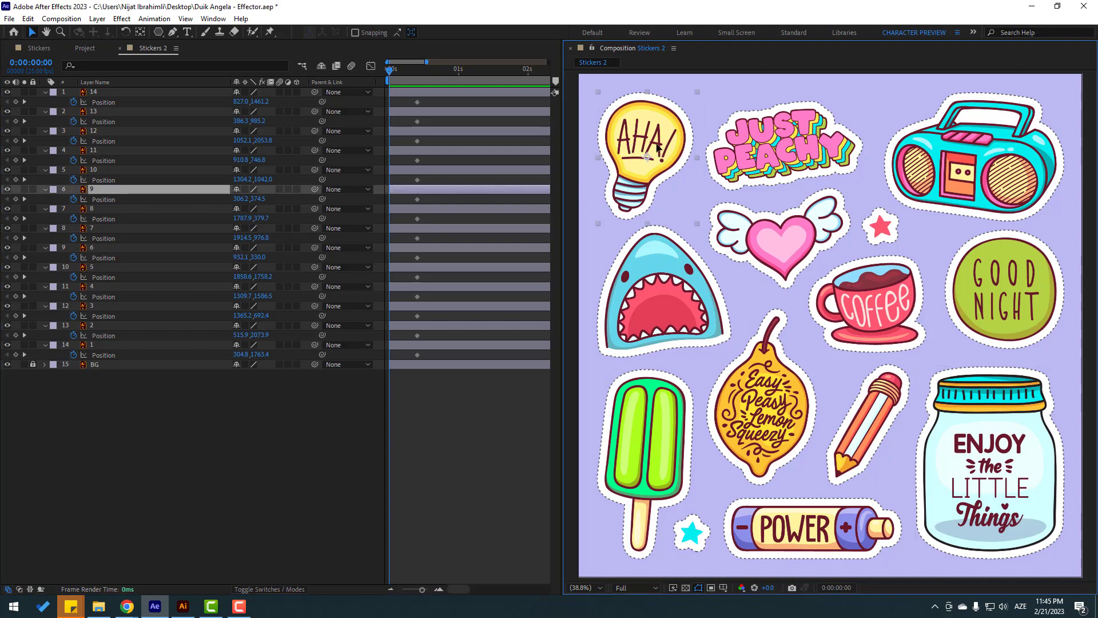
drag(658, 148, 646, 135)
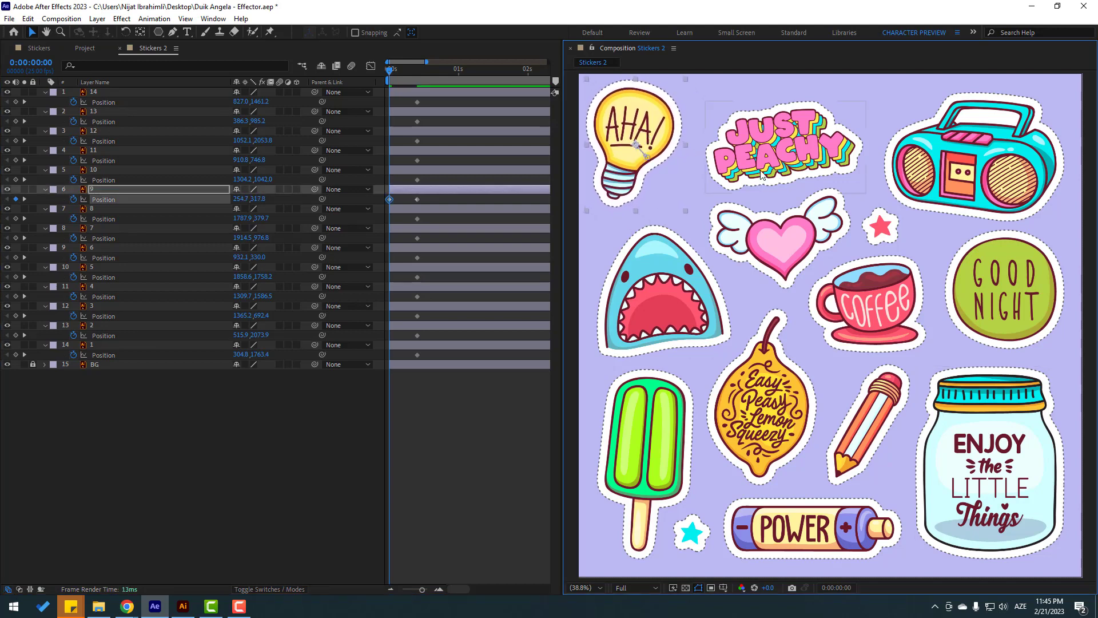
drag(761, 174, 783, 157)
drag(796, 228, 761, 206)
drag(879, 308, 844, 296)
drag(880, 226, 868, 213)
drag(931, 191, 953, 182)
drag(1002, 299, 961, 287)
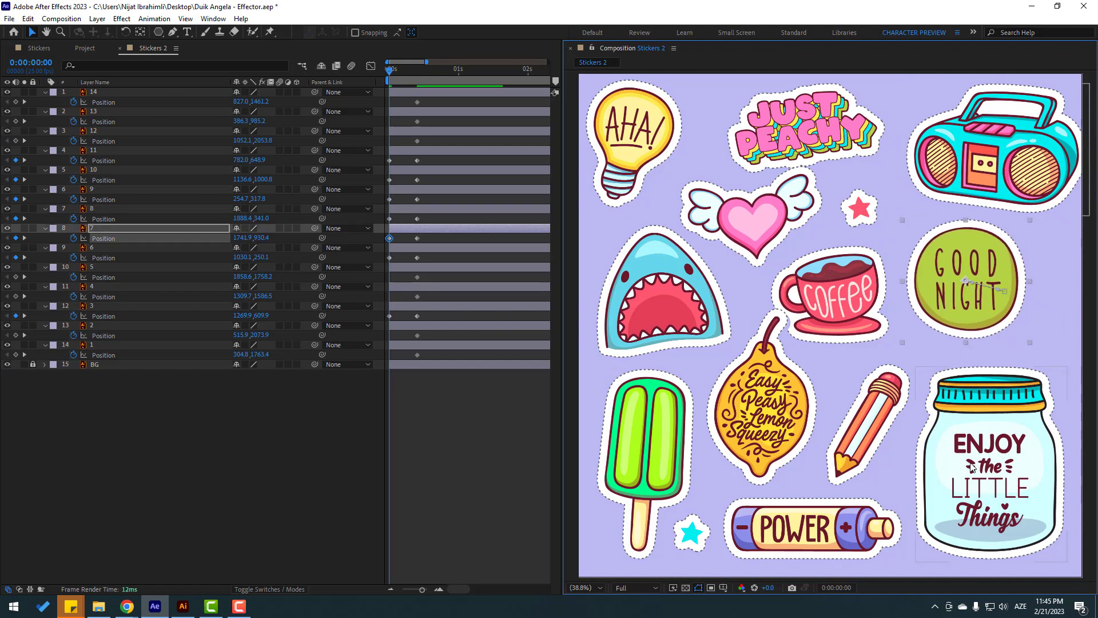
Step: Shift the jar, pencil and coffee cup up and rightward, and the battery and lemon down and rightward, at frame 0
drag(971, 464, 987, 448)
drag(879, 422, 905, 415)
drag(801, 532, 839, 544)
drag(764, 472, 783, 508)
drag(846, 315, 861, 305)
drag(786, 434, 795, 426)
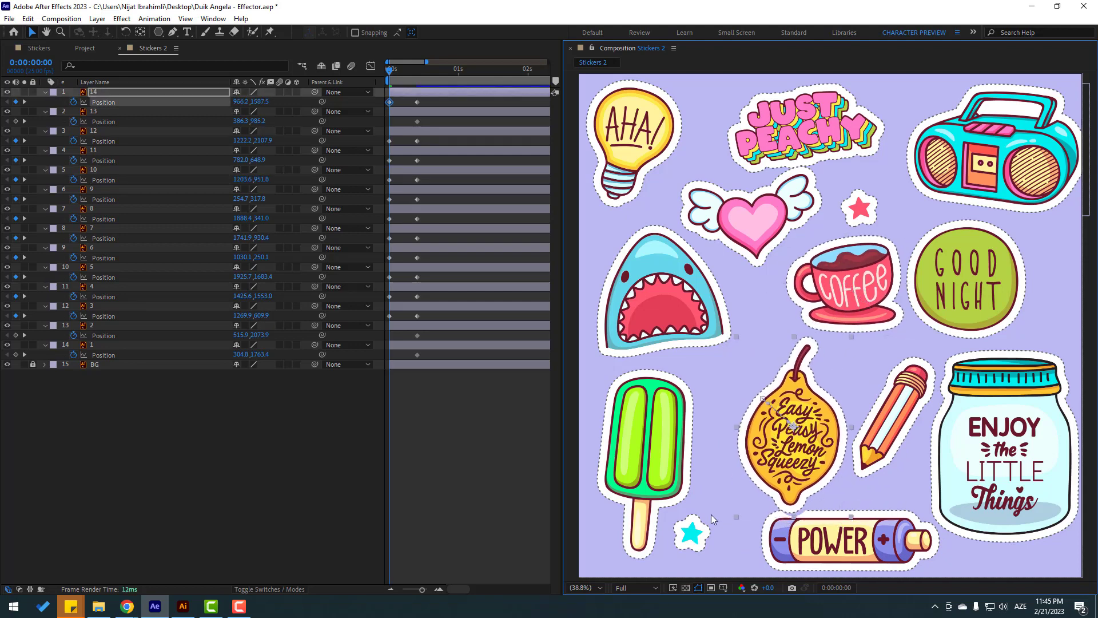
Step: Shift the blue star and popsicle down and rightward and the shark slightly down at frame 0, and scrub the animation
drag(687, 539, 710, 549)
drag(645, 452, 657, 466)
drag(658, 324, 657, 339)
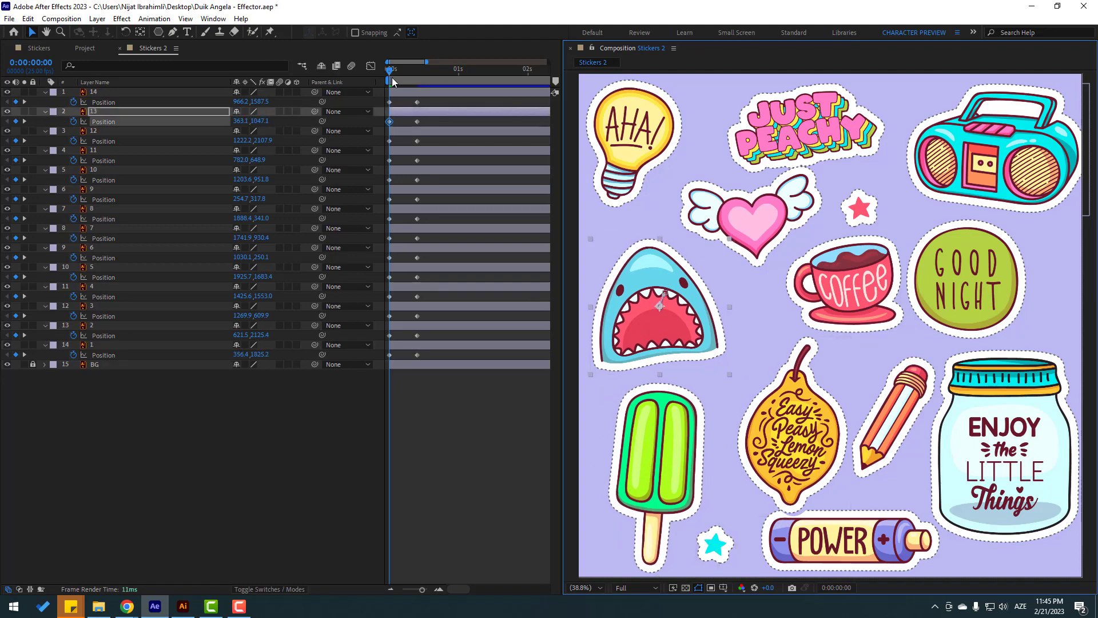
mouse_move(392, 70)
mouse_down()
mouse_move(416, 79)
mouse_move(389, 78)
mouse_up()
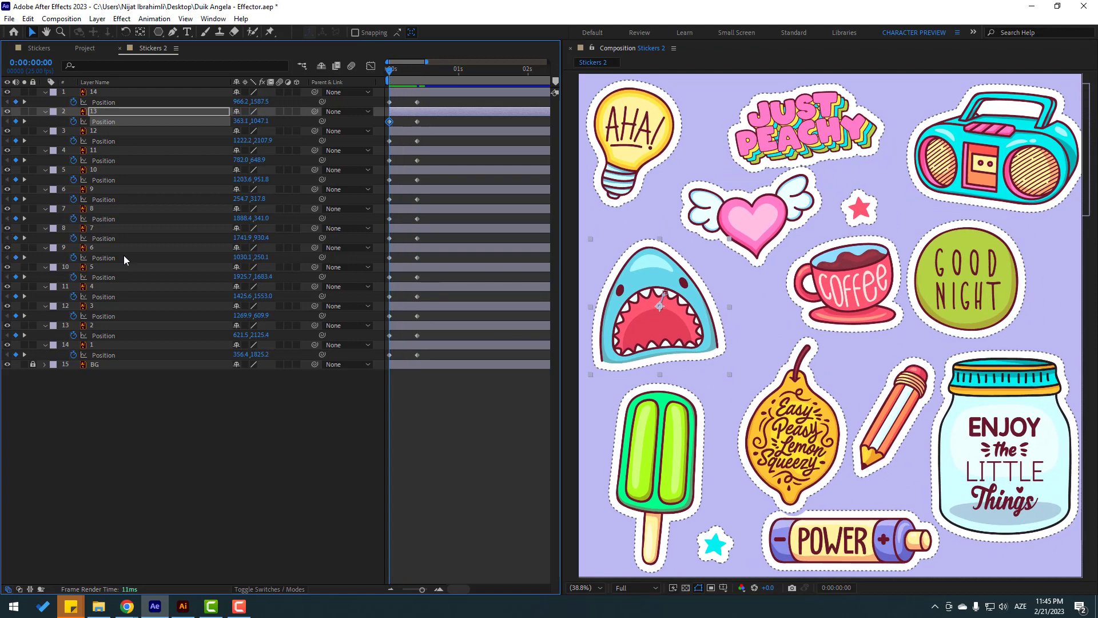
Step: Reveal Rotation alongside Position on all 14 sticker layers and add Rotation keyframes at frame 10
click(91, 345)
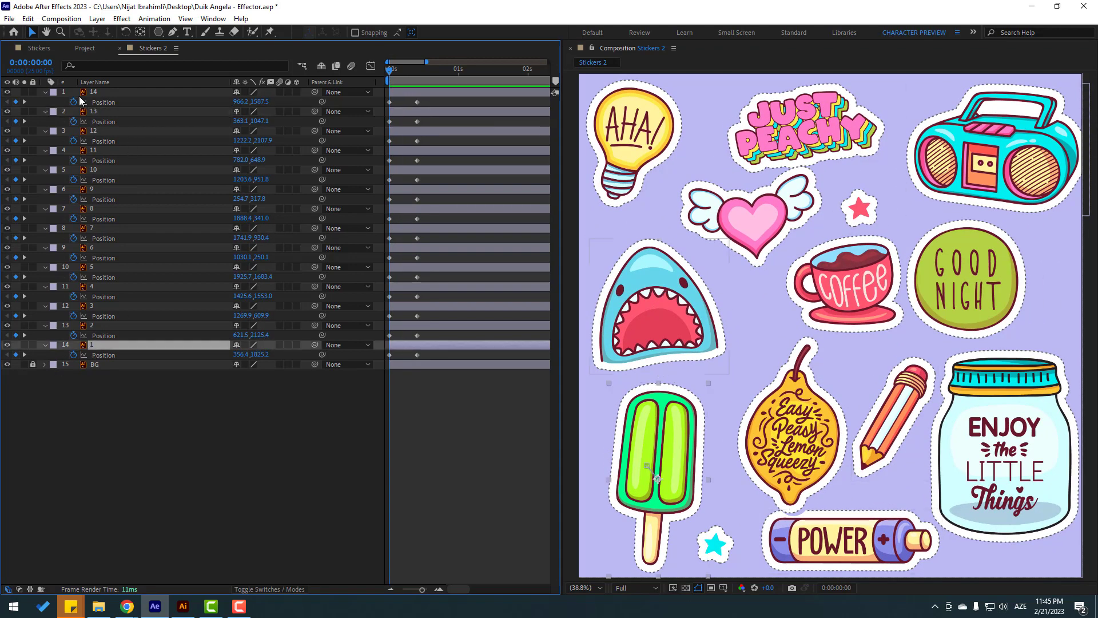
shift+click(97, 88)
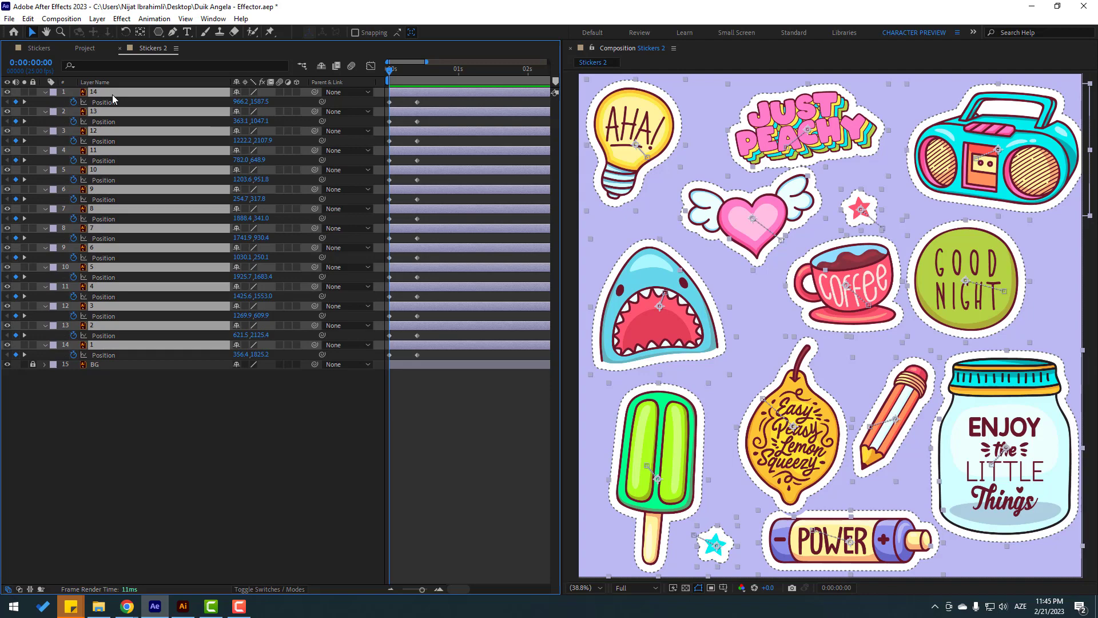
key(shift+r)
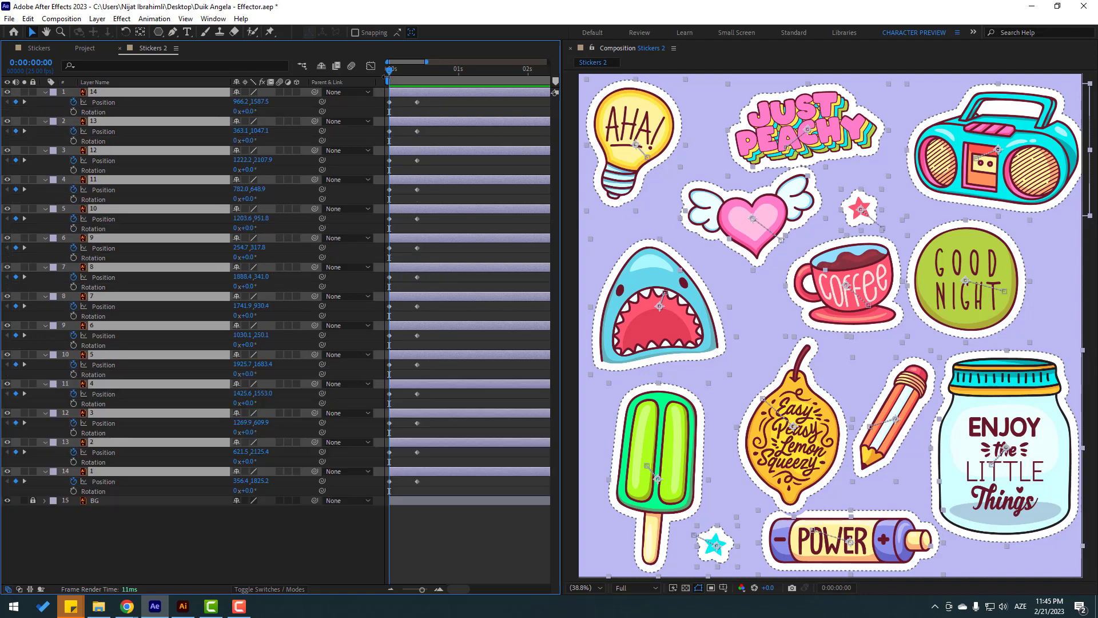
drag(403, 71, 418, 71)
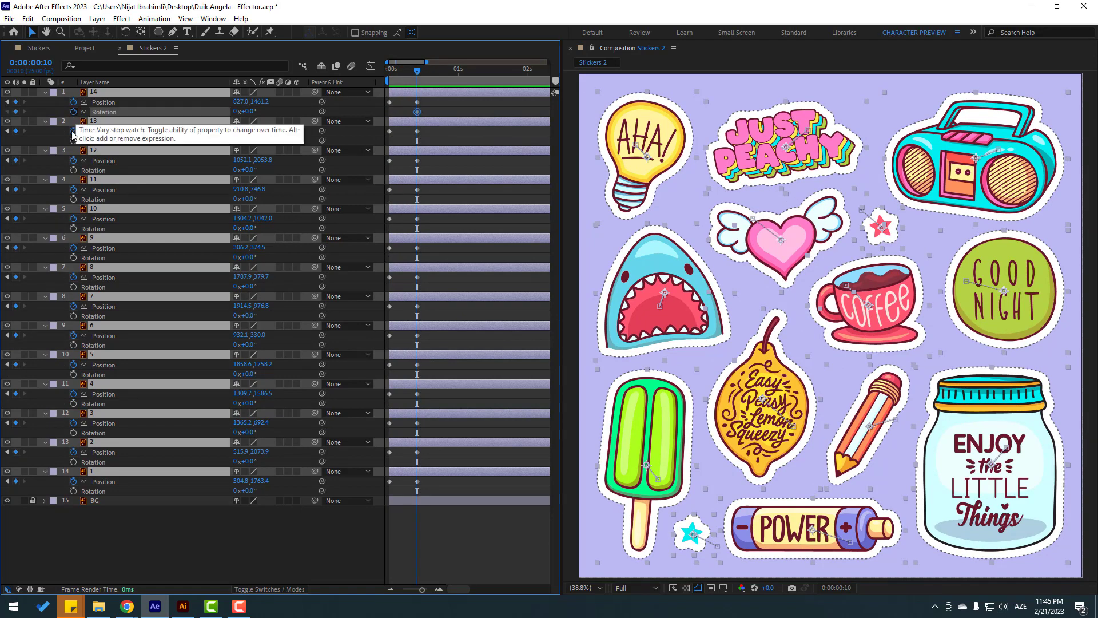
click(73, 112)
Step: At frame 0, try rotations of 50° and 35° on all the stickers and settle on 25°
drag(416, 71, 377, 80)
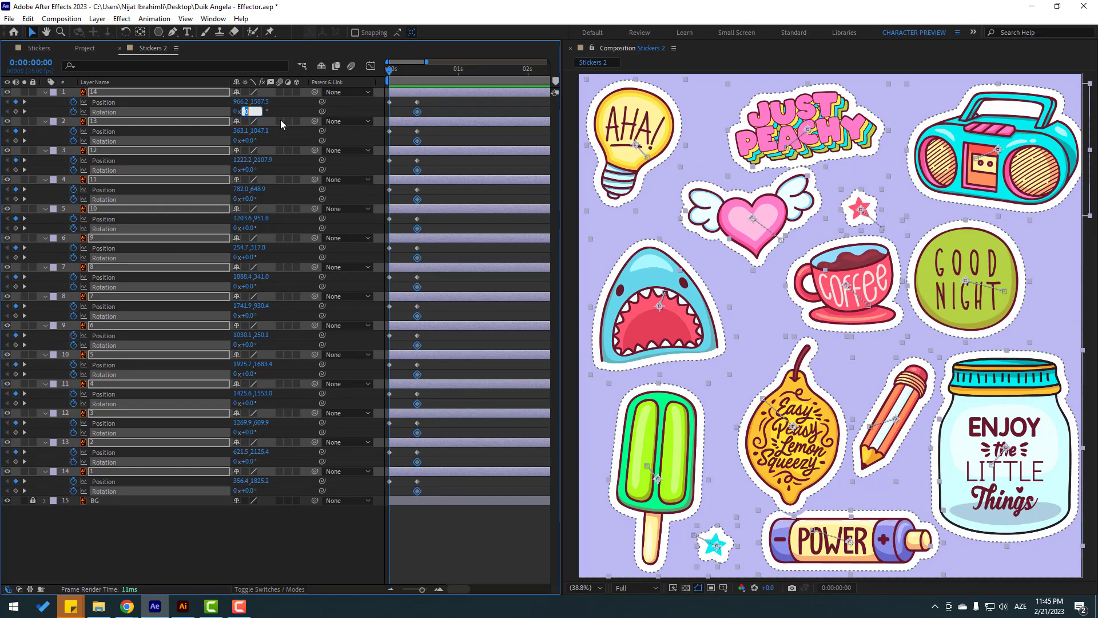
text(50)
key(Return)
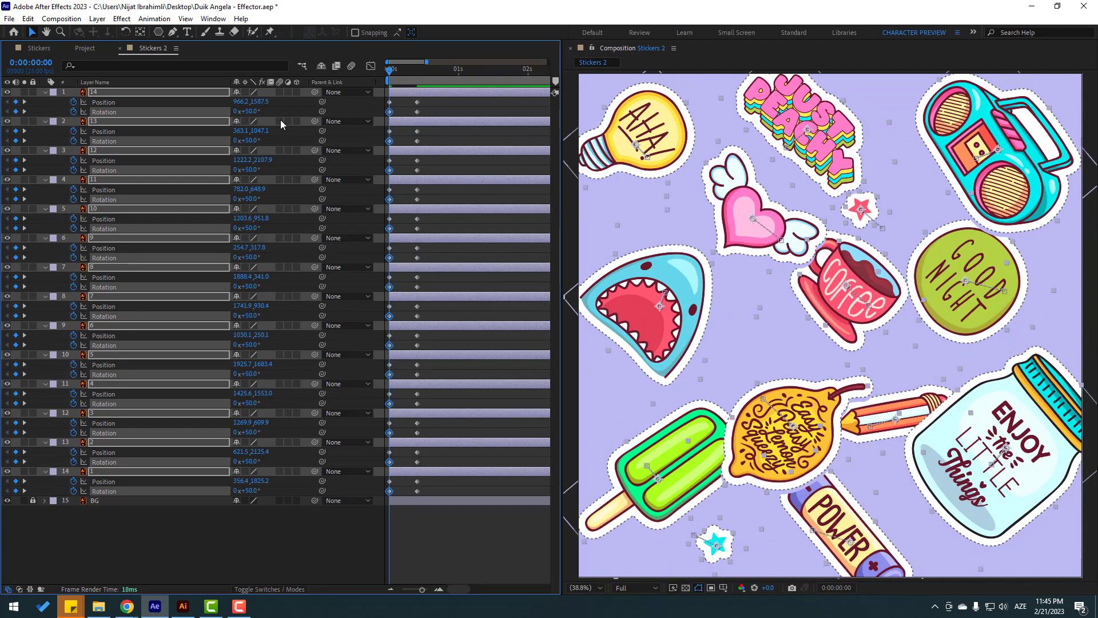
click(250, 111)
text(35)
key(Return)
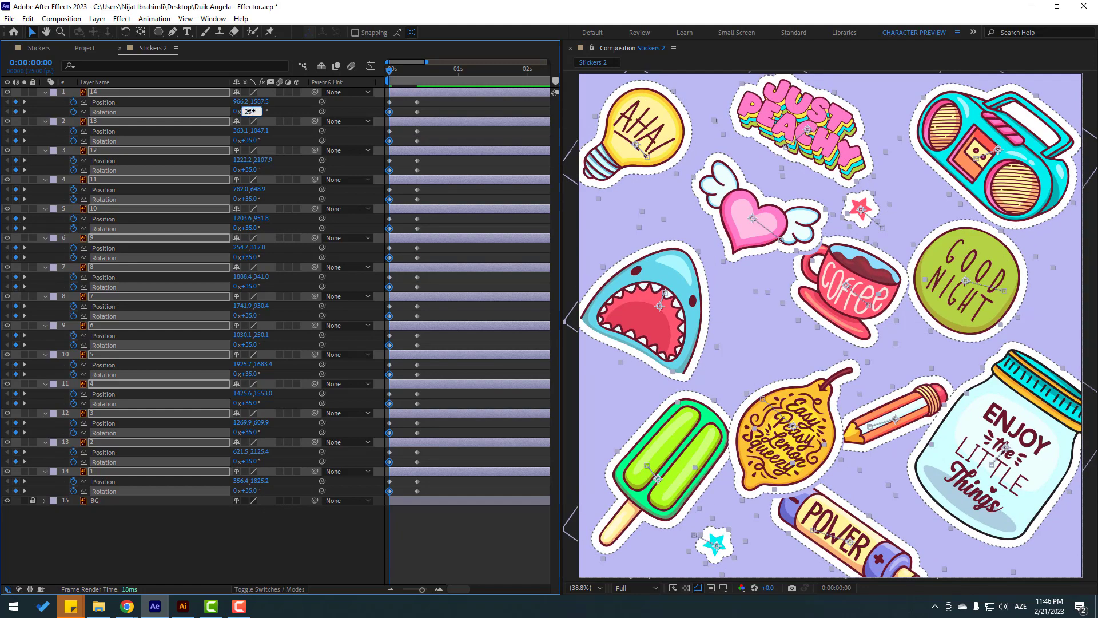
click(251, 111)
text(25)
key(Return)
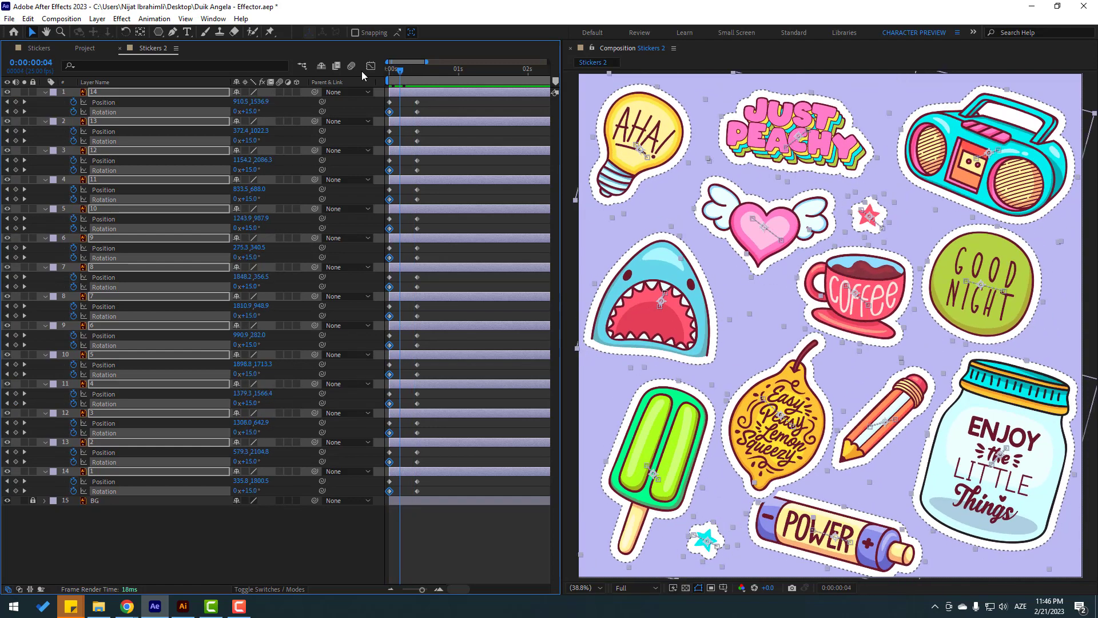
Step: Select all Position and Rotation keyframes of the stickers, create a Duik Angela Effector for them and close Duik Angela
drag(429, 101, 395, 479)
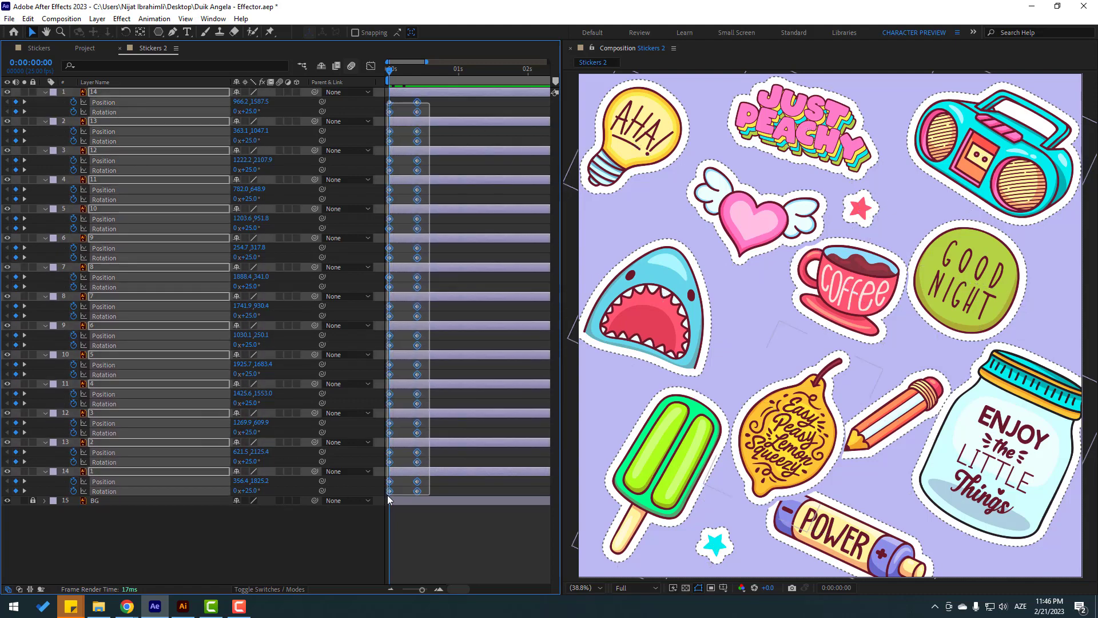
drag(388, 499, 388, 500)
click(213, 19)
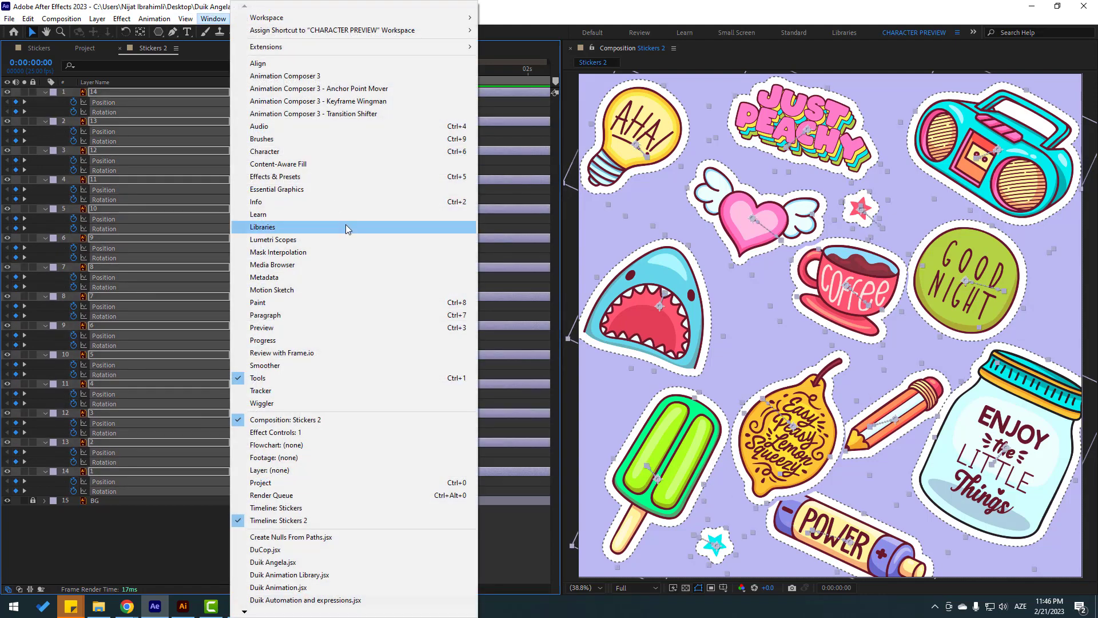
click(293, 563)
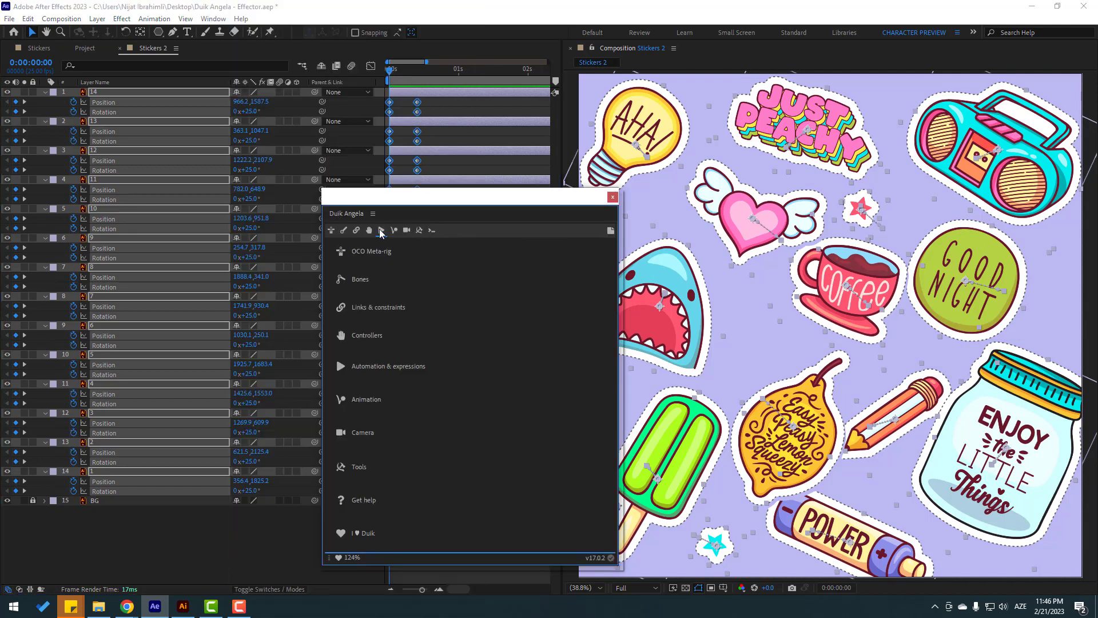
click(382, 230)
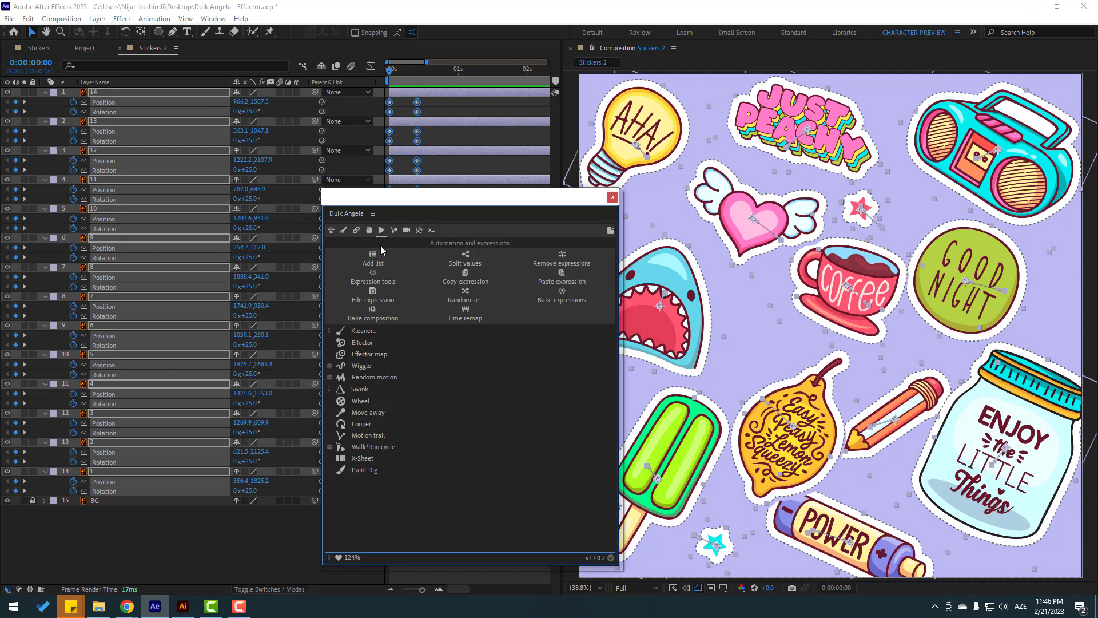
drag(397, 200, 509, 207)
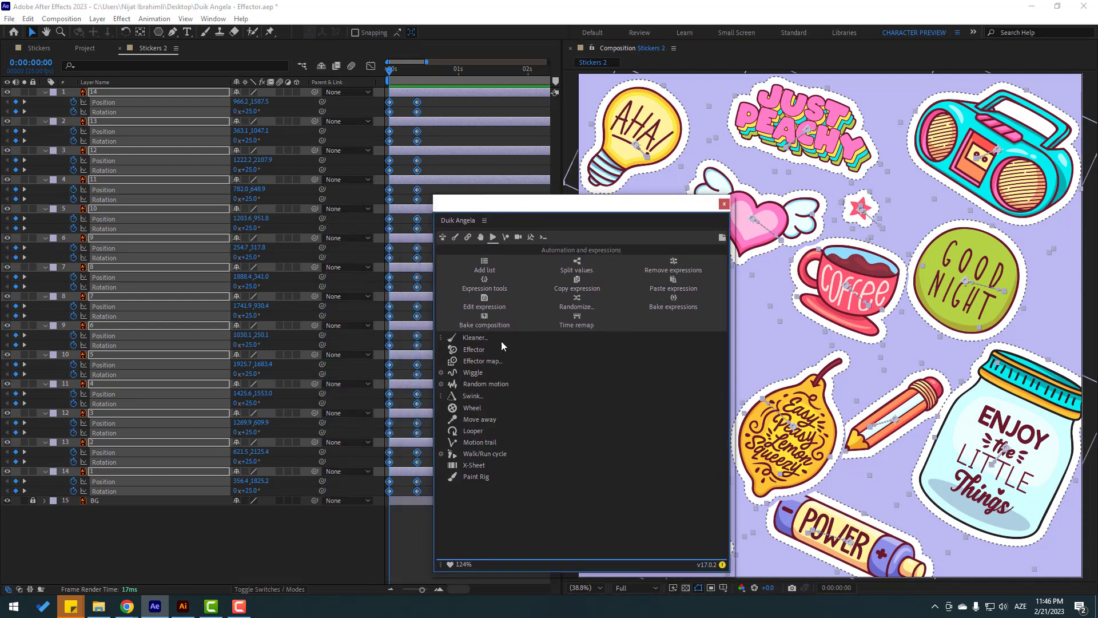
click(473, 354)
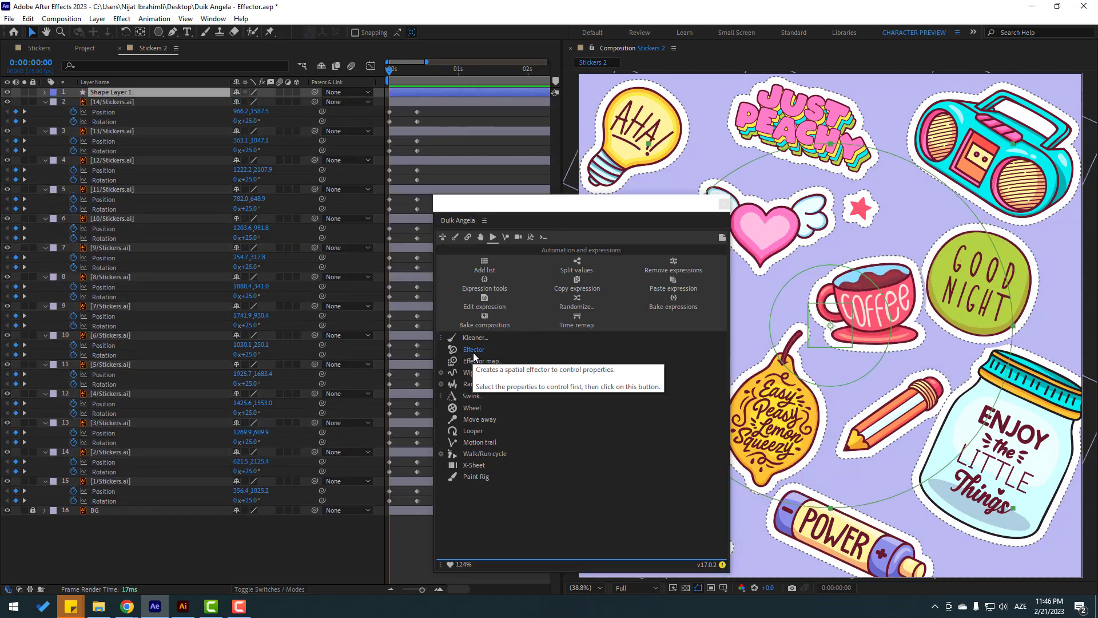
click(725, 204)
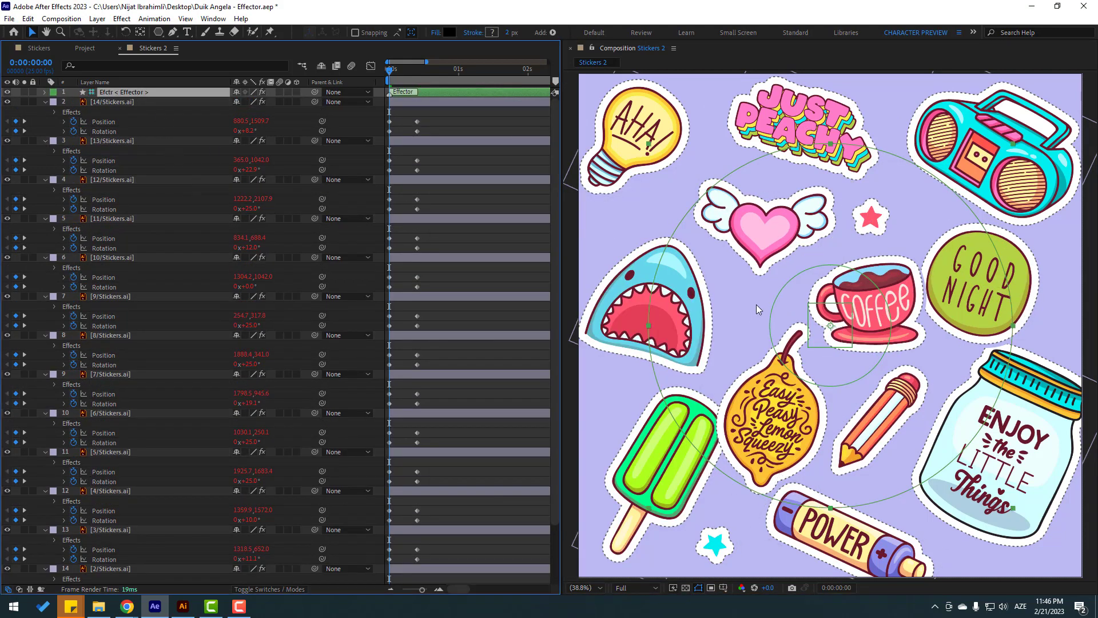
Step: Move the Effector around the composition, over the heart, shark, lemon and coffee cup, to test its influence on the stickers
scroll(791, 325, down, 1)
drag(829, 327, 747, 221)
drag(722, 278, 745, 363)
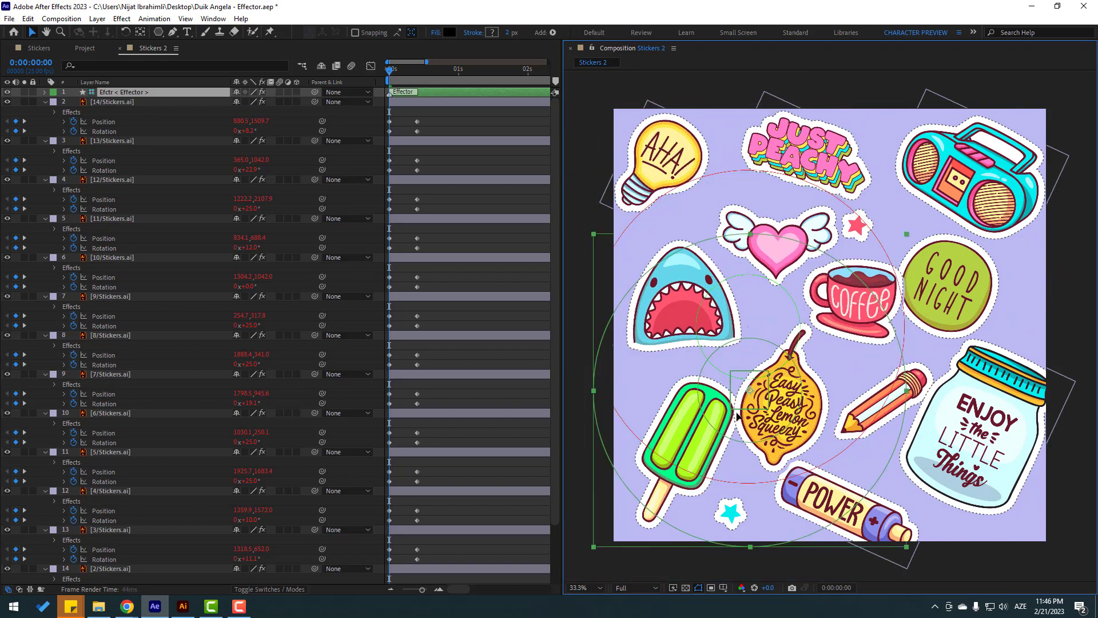
drag(738, 416, 709, 234)
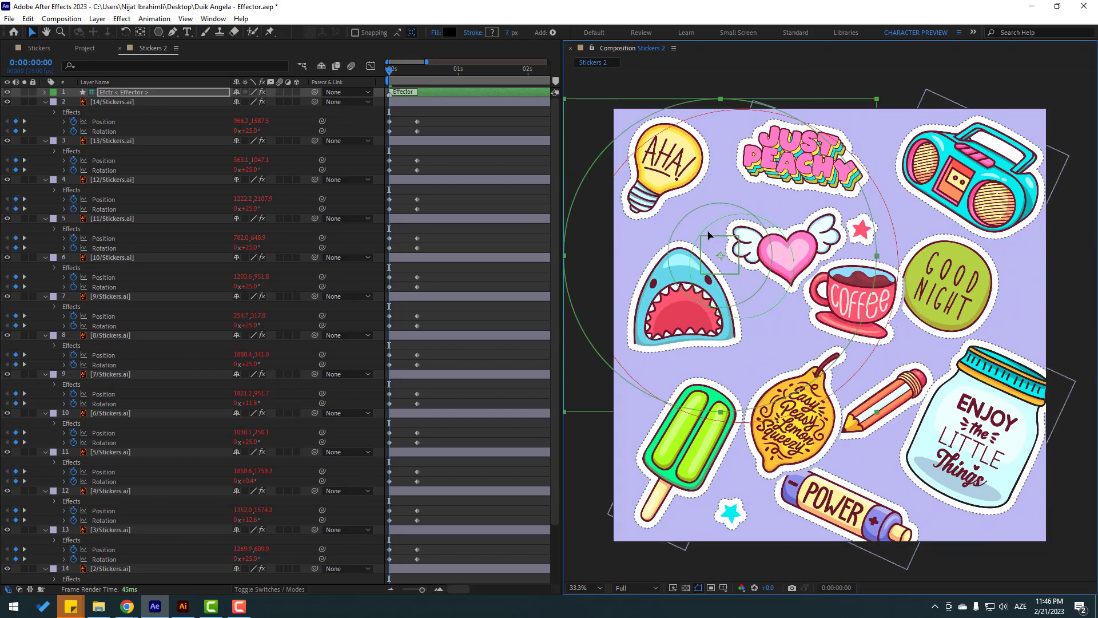
drag(804, 213, 878, 255)
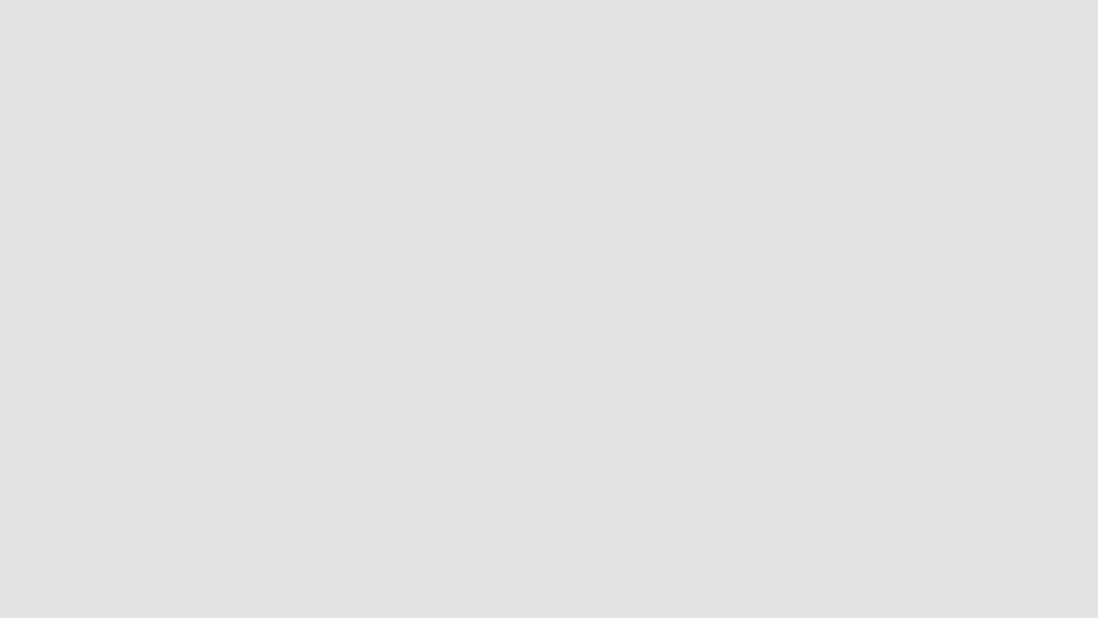